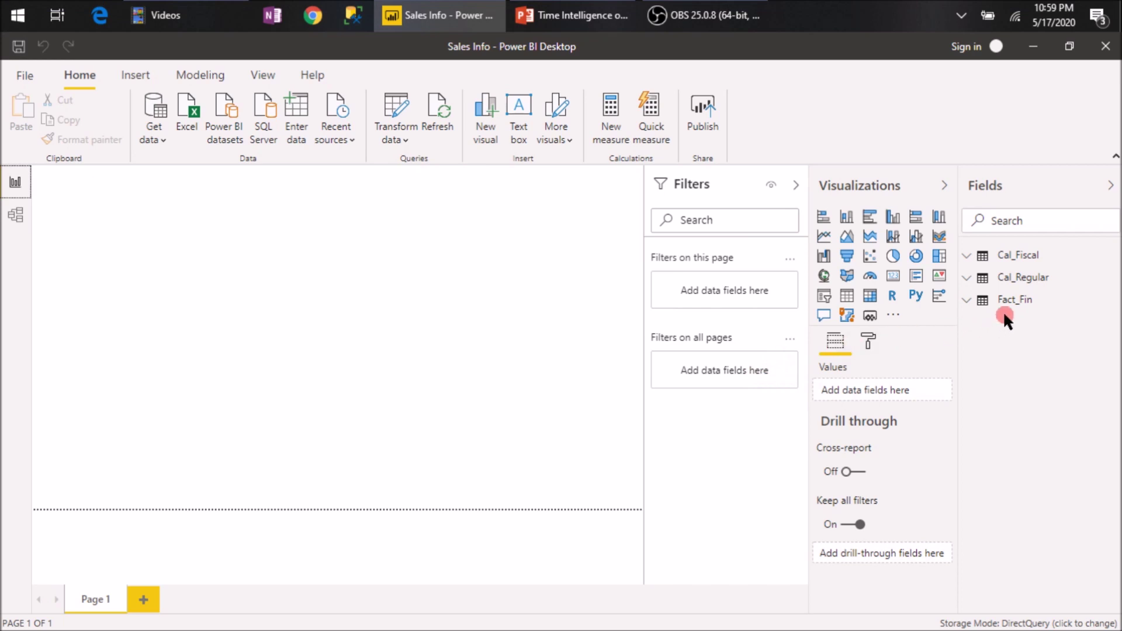
Step: After checking the model diagram, add a table listing Cal_Regular NA_YR_NBR years, set to Don't summarize
mouse_move(1026, 311)
click(16, 214)
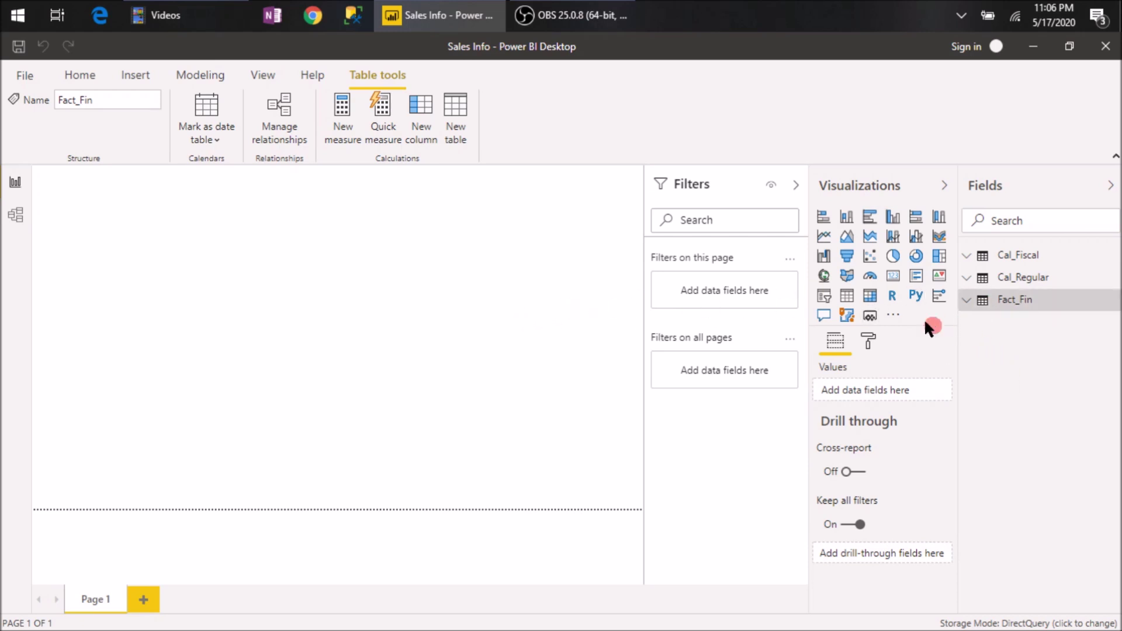
drag(846, 296, 267, 285)
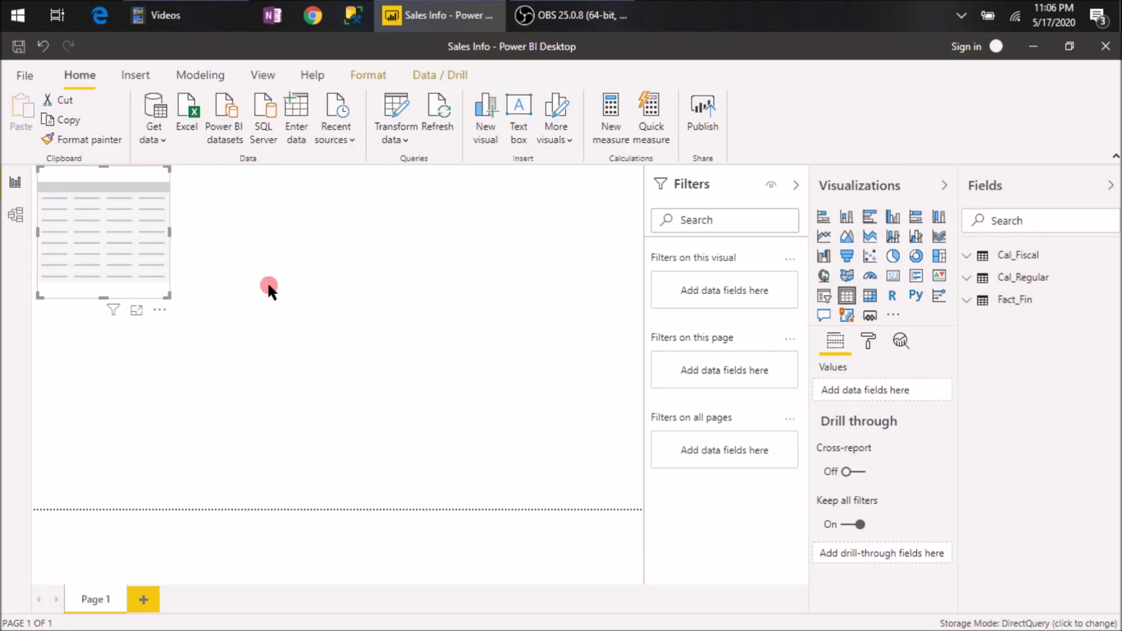
click(966, 279)
scroll(1043, 449, down, 3)
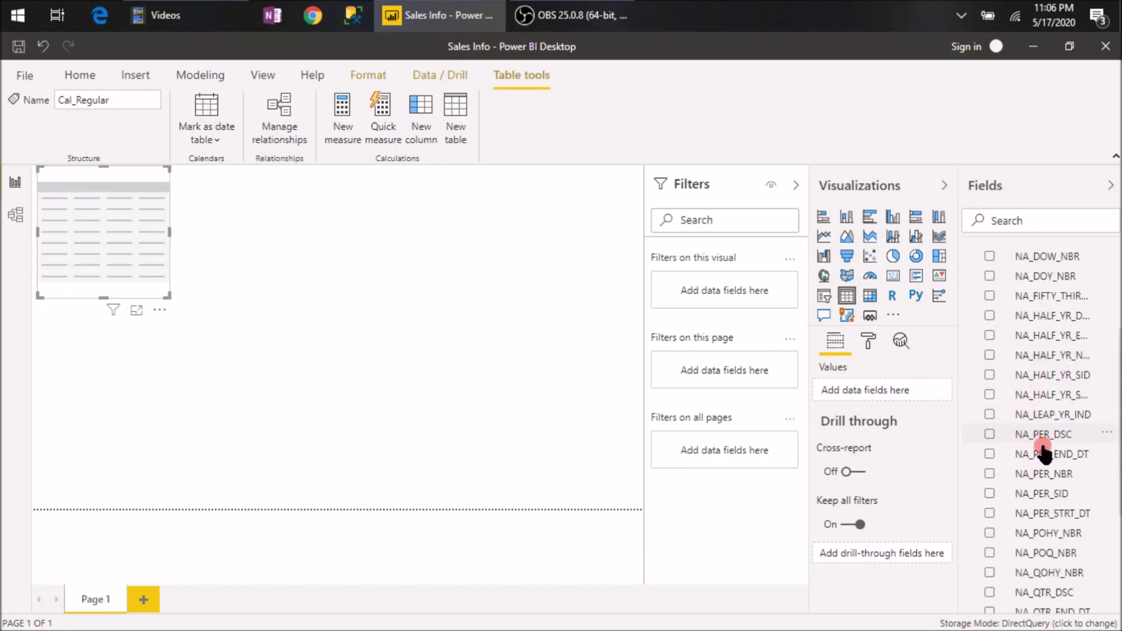
scroll(1043, 450, down, 3)
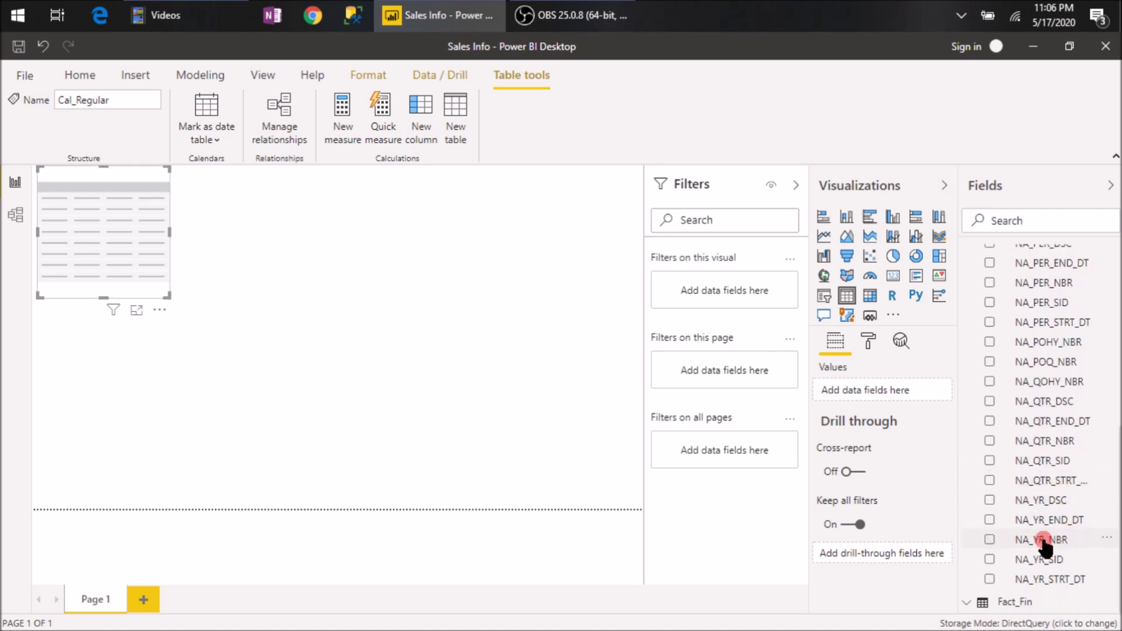
drag(1044, 547, 887, 396)
drag(934, 455, 935, 456)
click(928, 390)
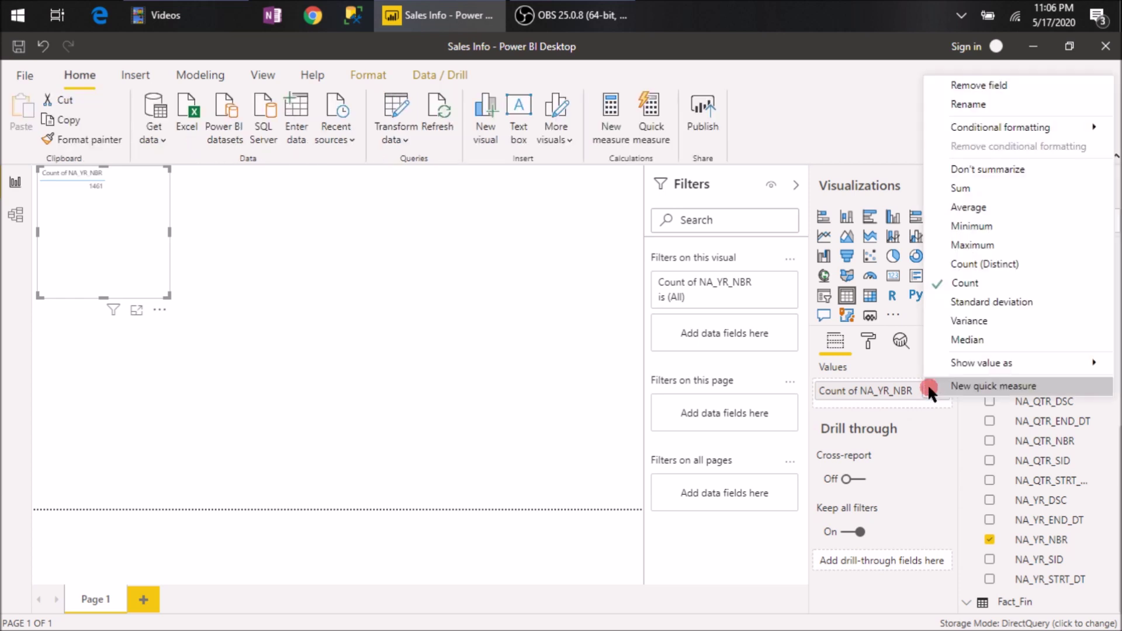
click(980, 284)
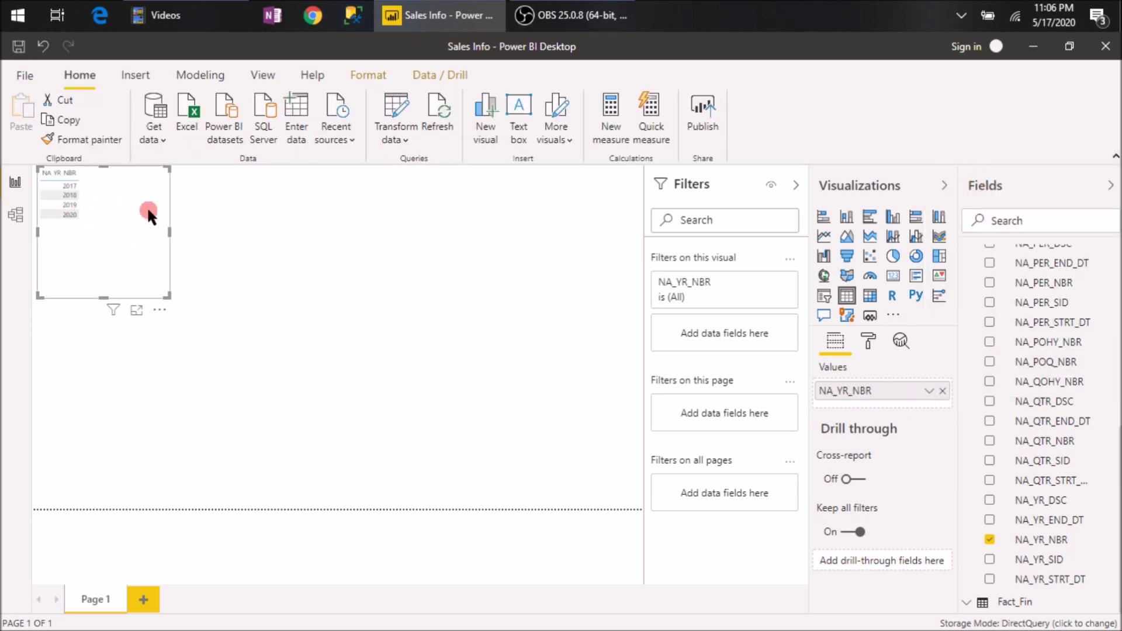
Step: Add Fact_Fin Sales beside the years, giving a 118,726,350.23 total
scroll(1022, 427, up, 6)
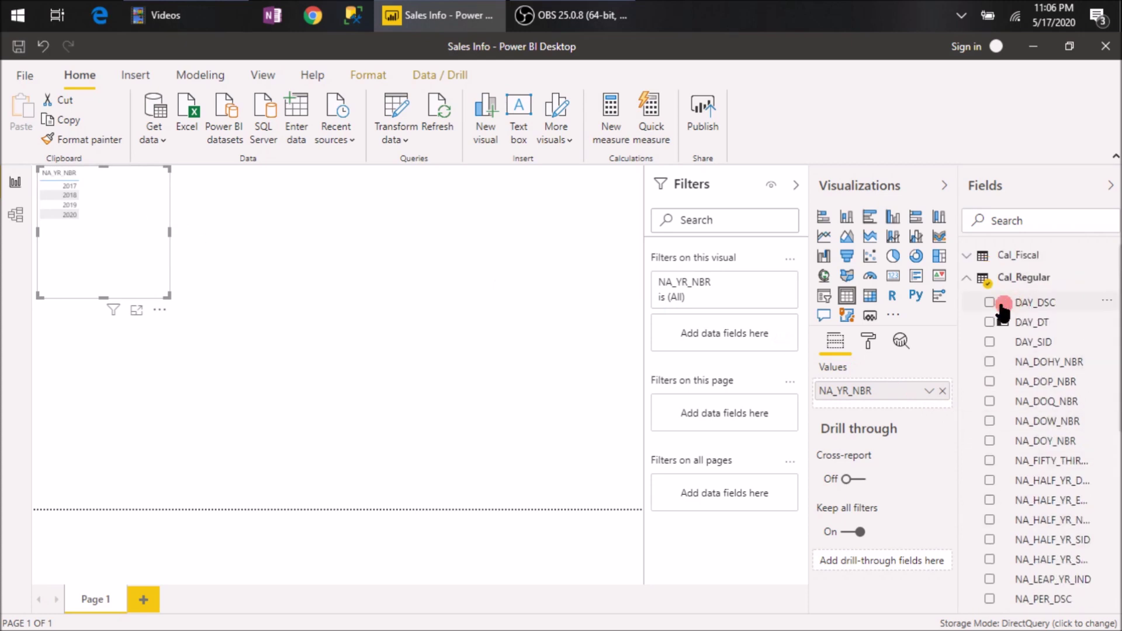
click(967, 278)
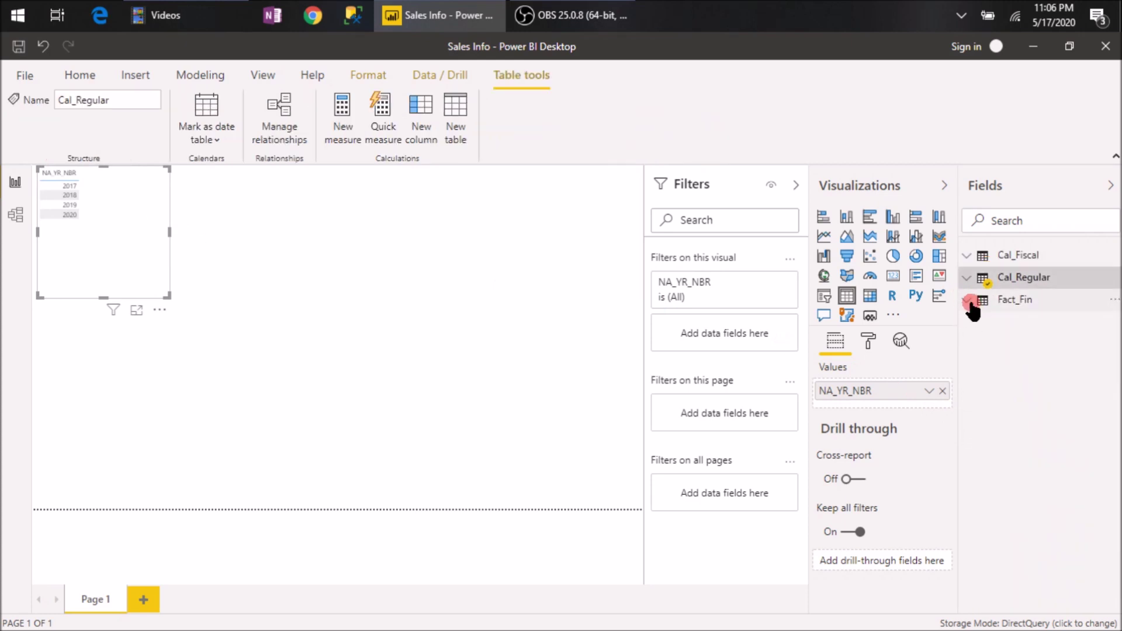
click(967, 300)
click(1046, 544)
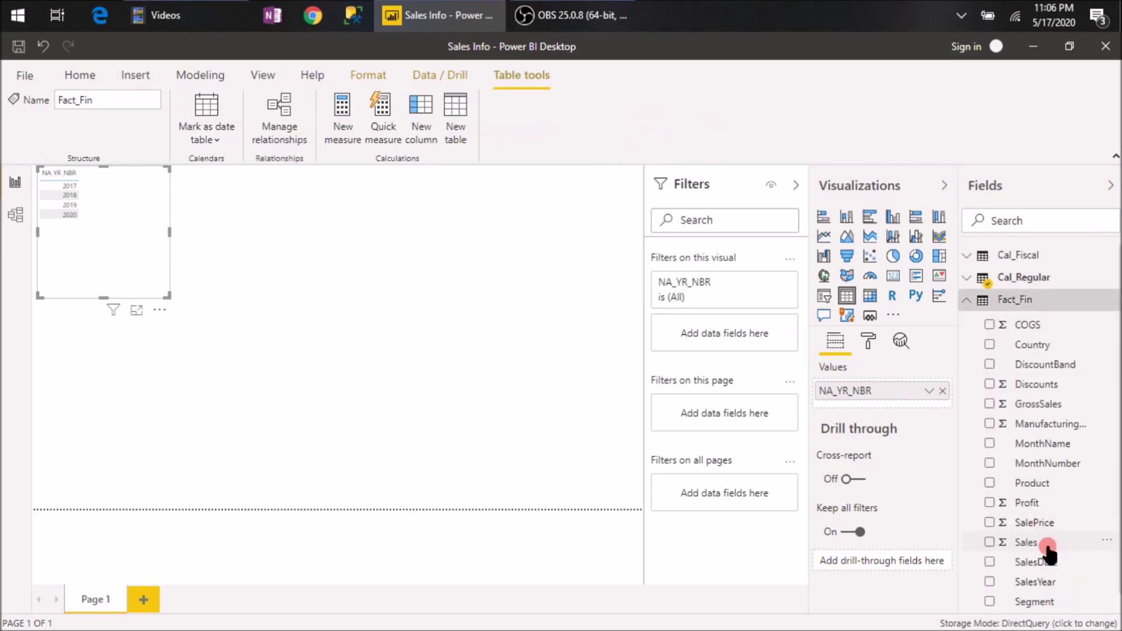
drag(1047, 547, 885, 410)
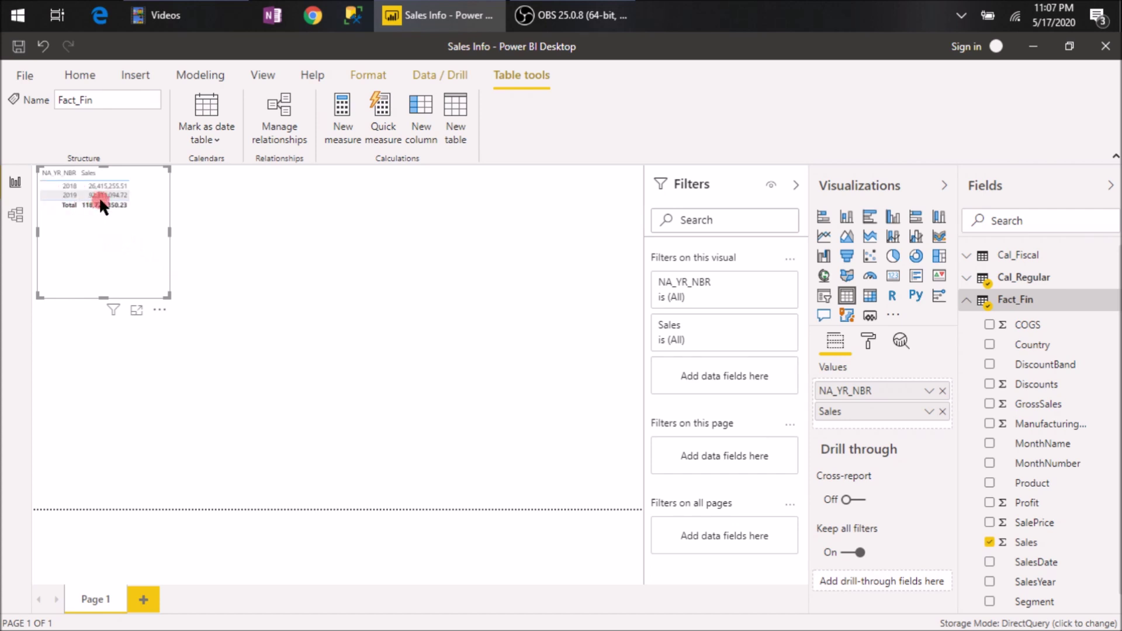
click(966, 301)
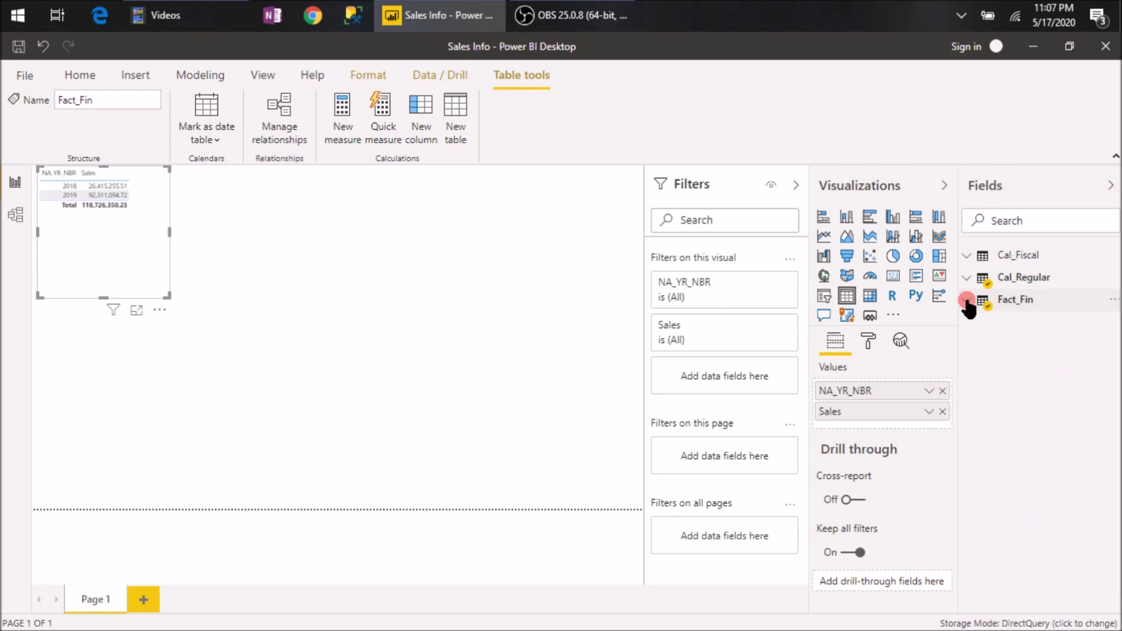
click(967, 303)
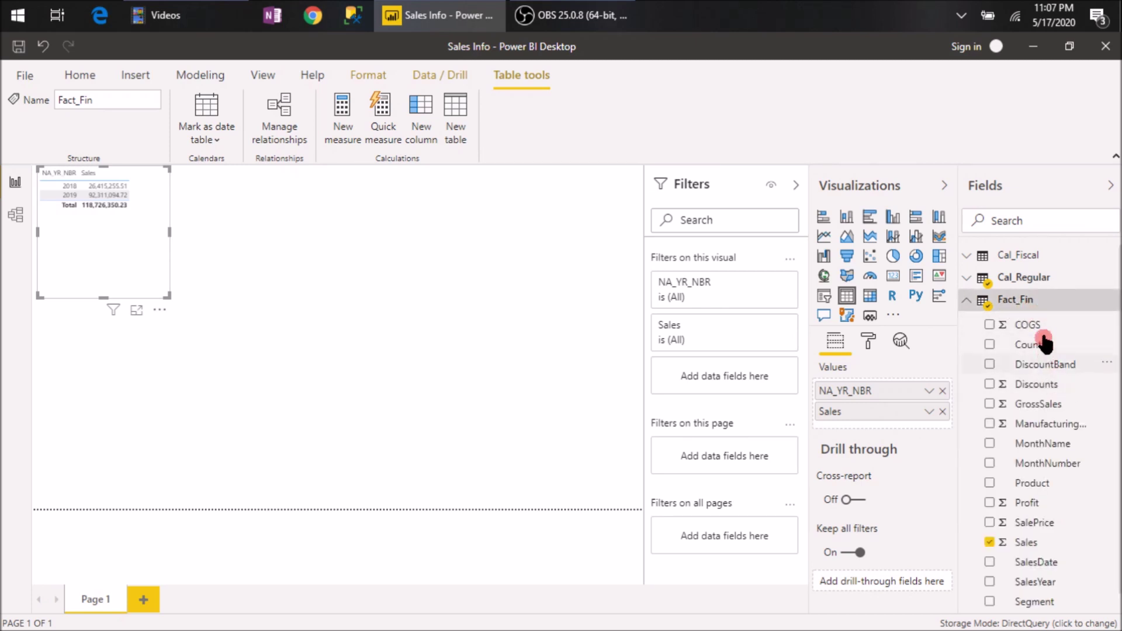
Step: Start the Sales Prior Year measure in Fact_Fin as CALCULATE(sum(Fact_Fin[Sales]), ...)
mouse_move(1043, 303)
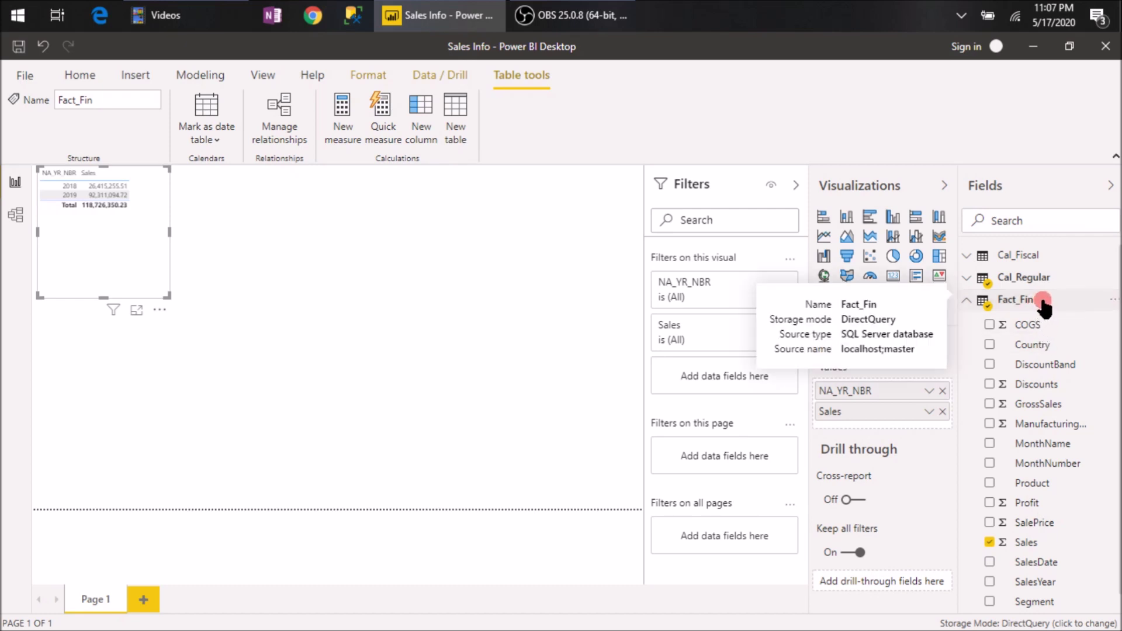
click(1055, 303)
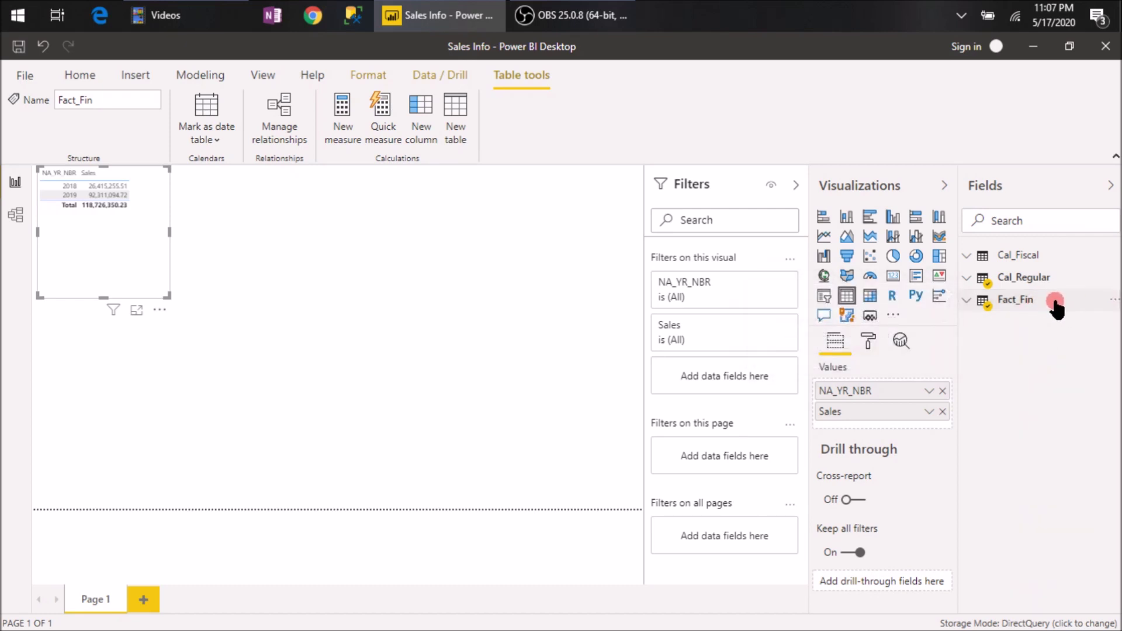
click(1055, 303)
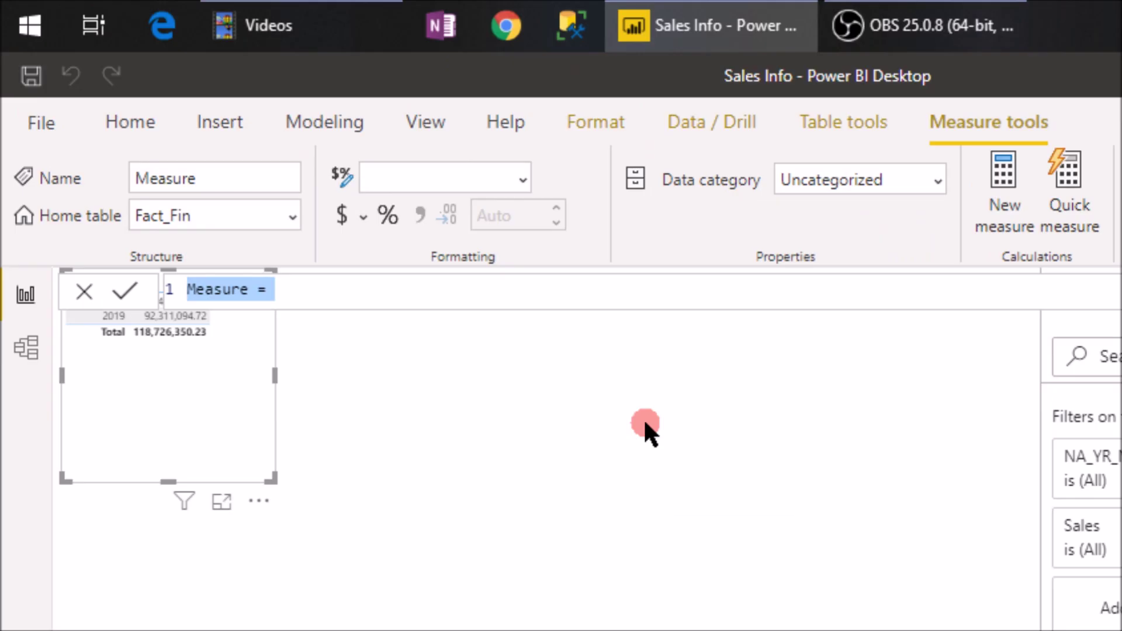
text(8)
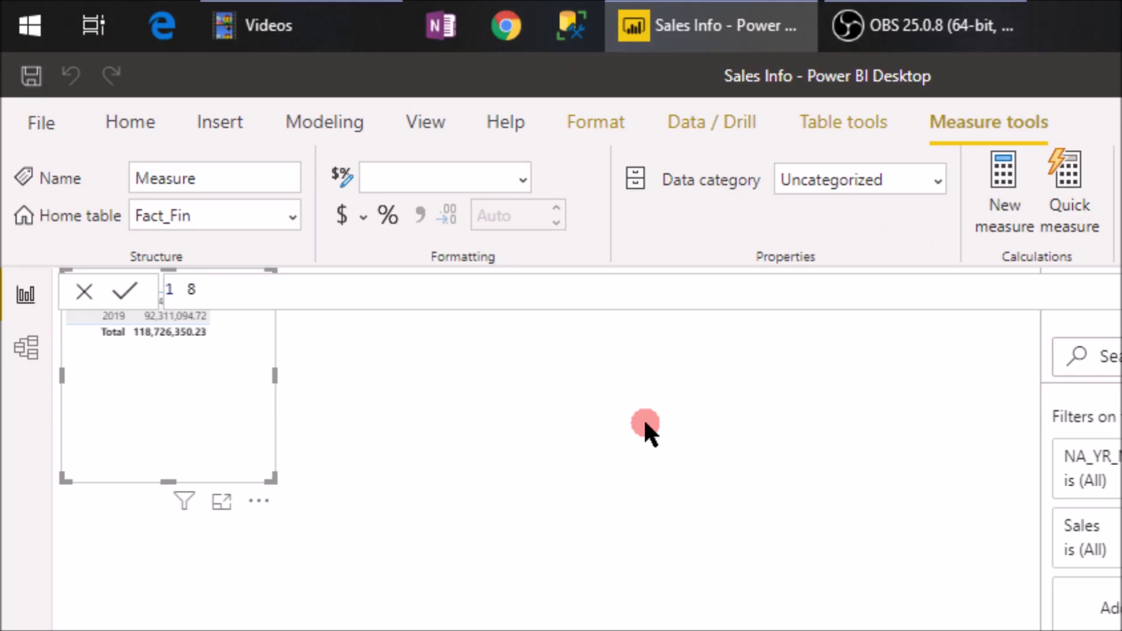
key(BackSpace)
text(Sales Prior Ye)
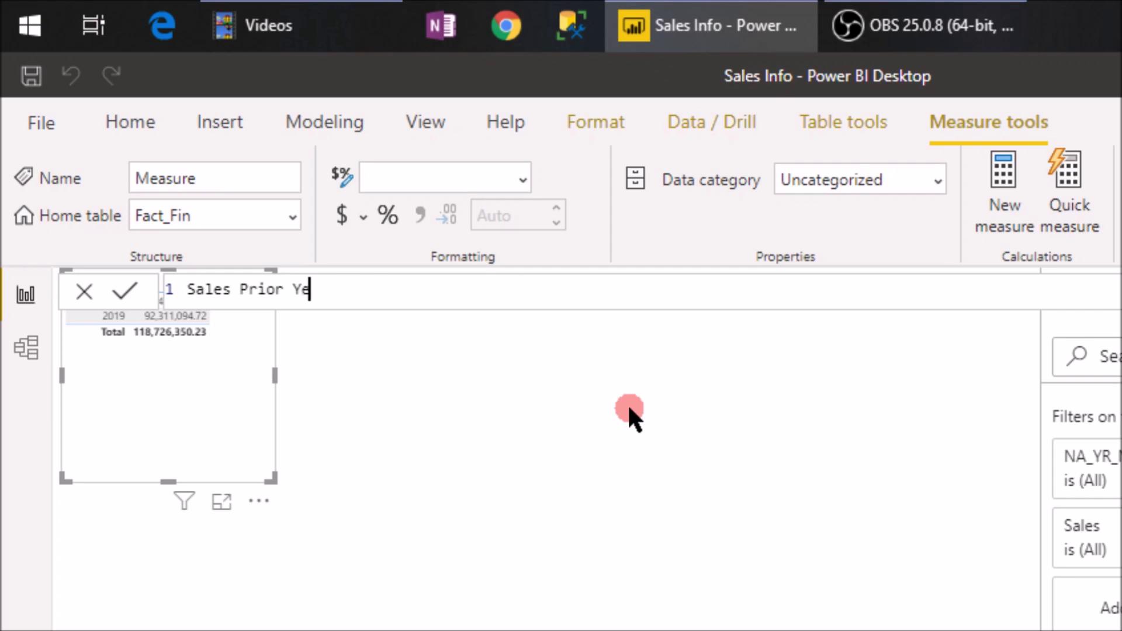
text(ar = C)
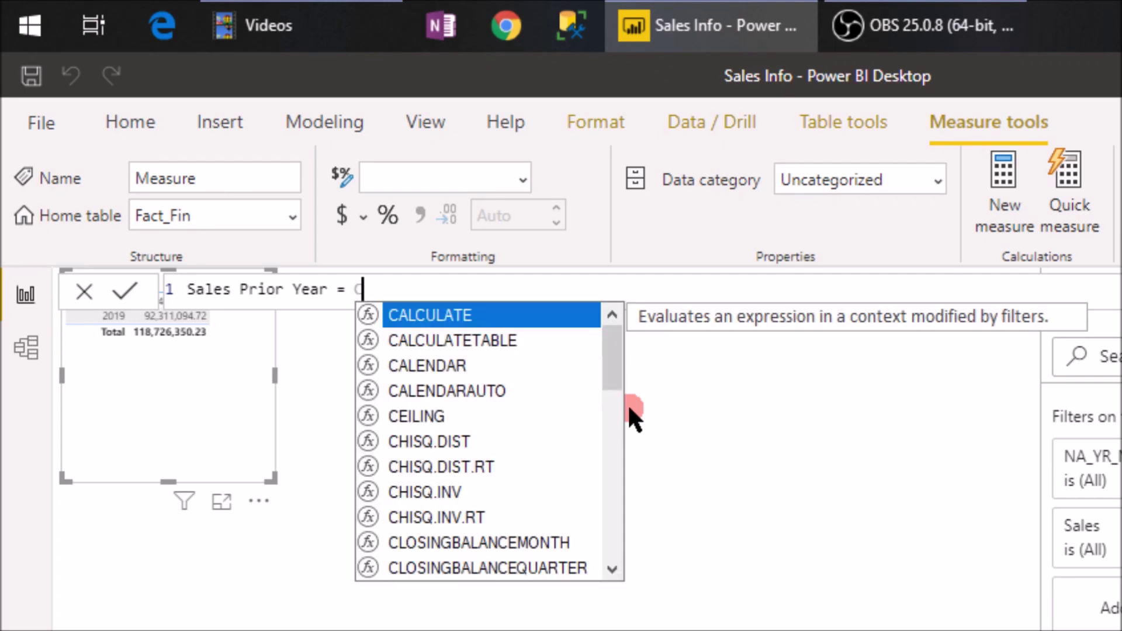
text(a)
key(Tab)
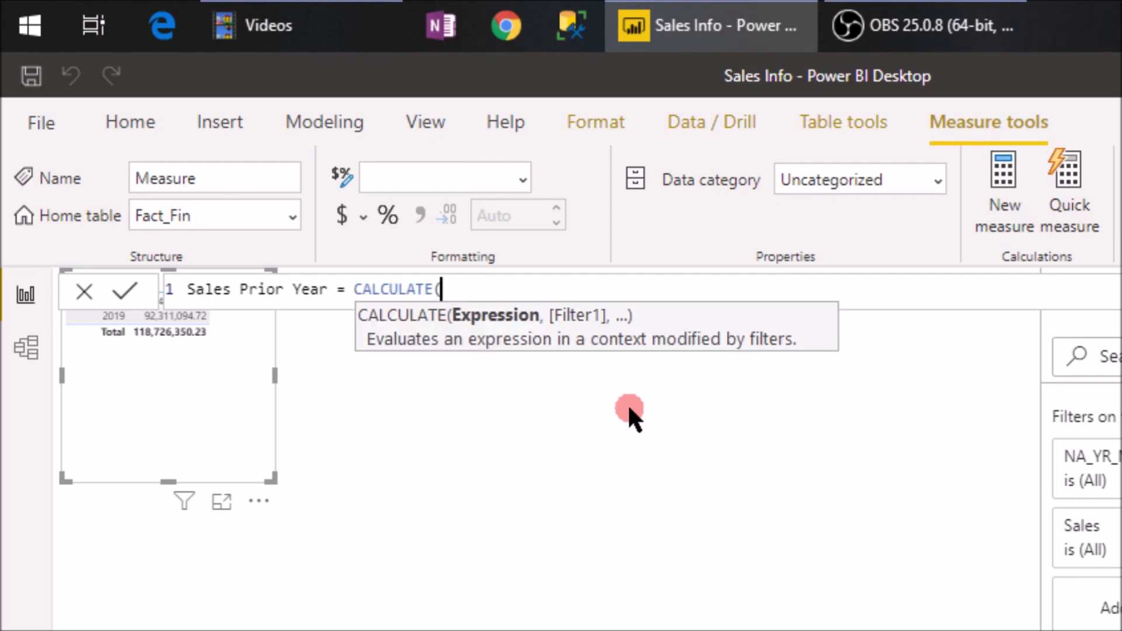
text(sum()
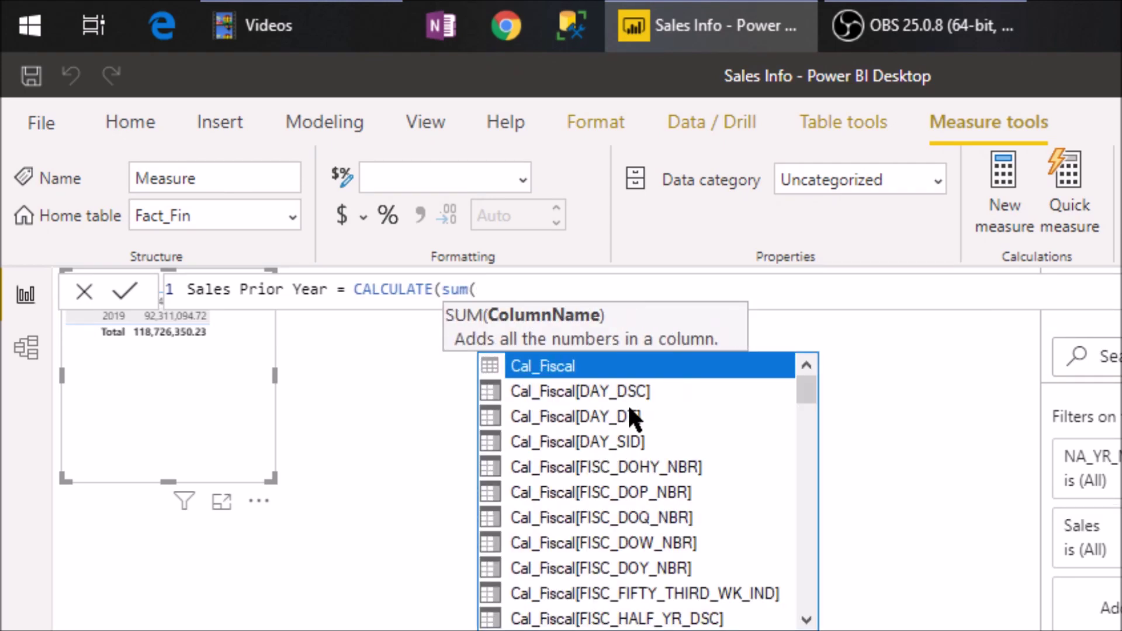
text(sale)
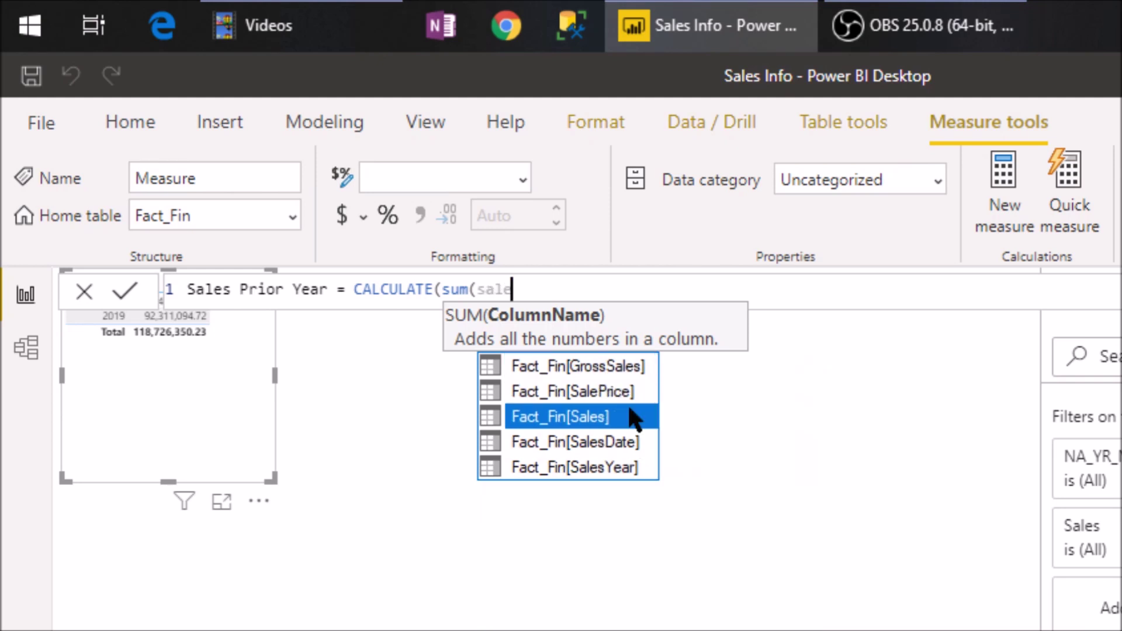
click(629, 407)
text())
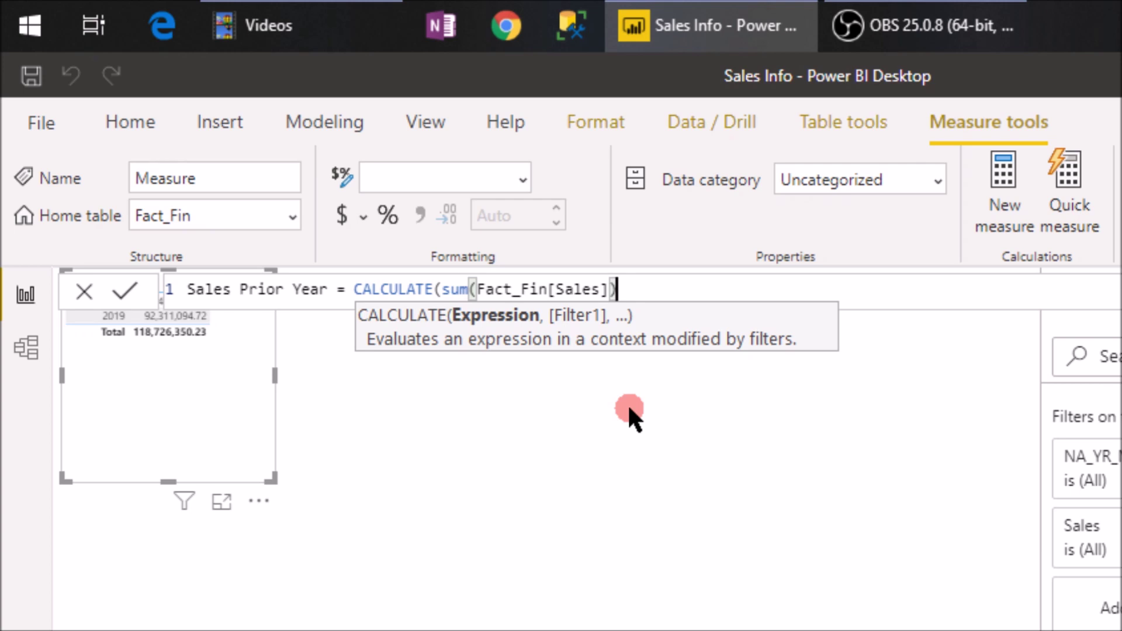
text(,)
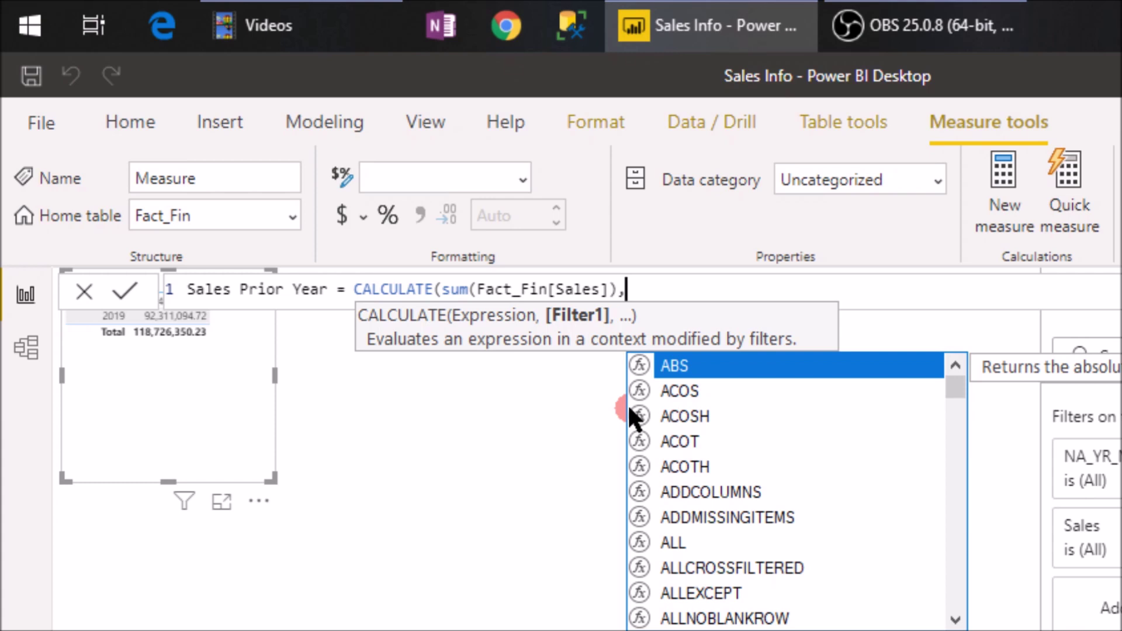
Step: Finish the formula with SAMEPERIODLASTYEAR(Cal_Regular[DAY_DT]) as the filter argument
text(sa)
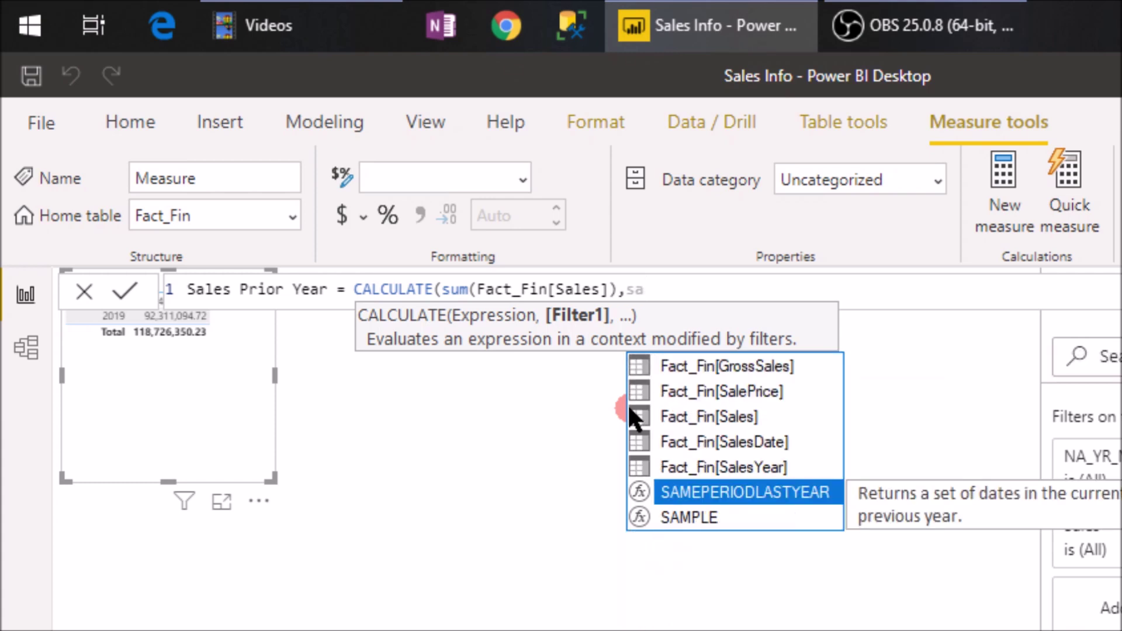
text(m)
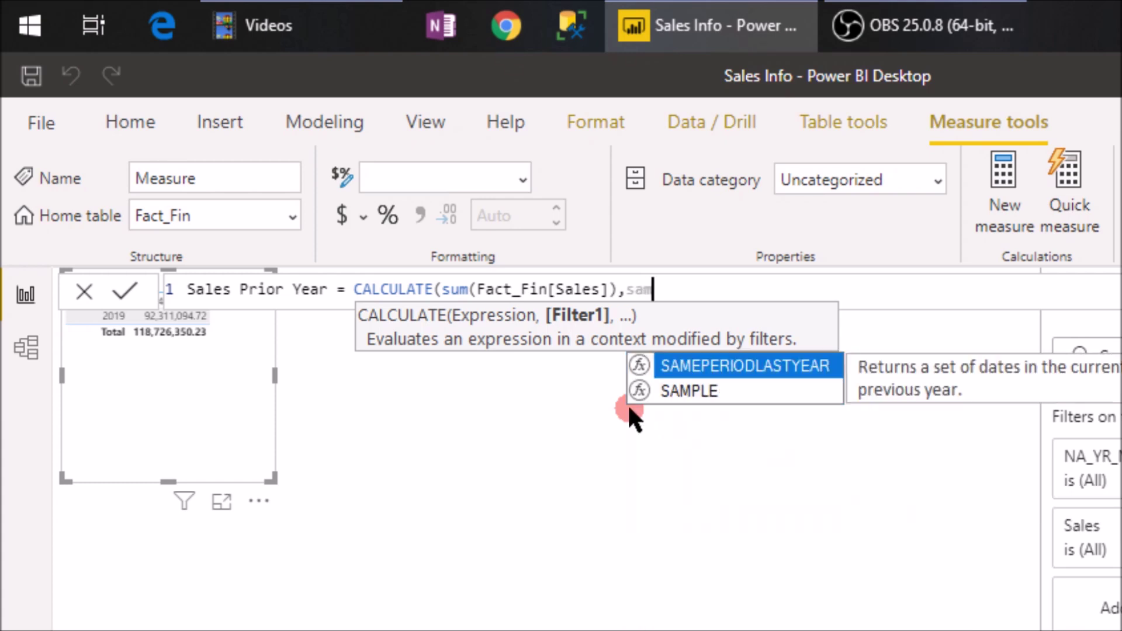
key(Tab)
text(()
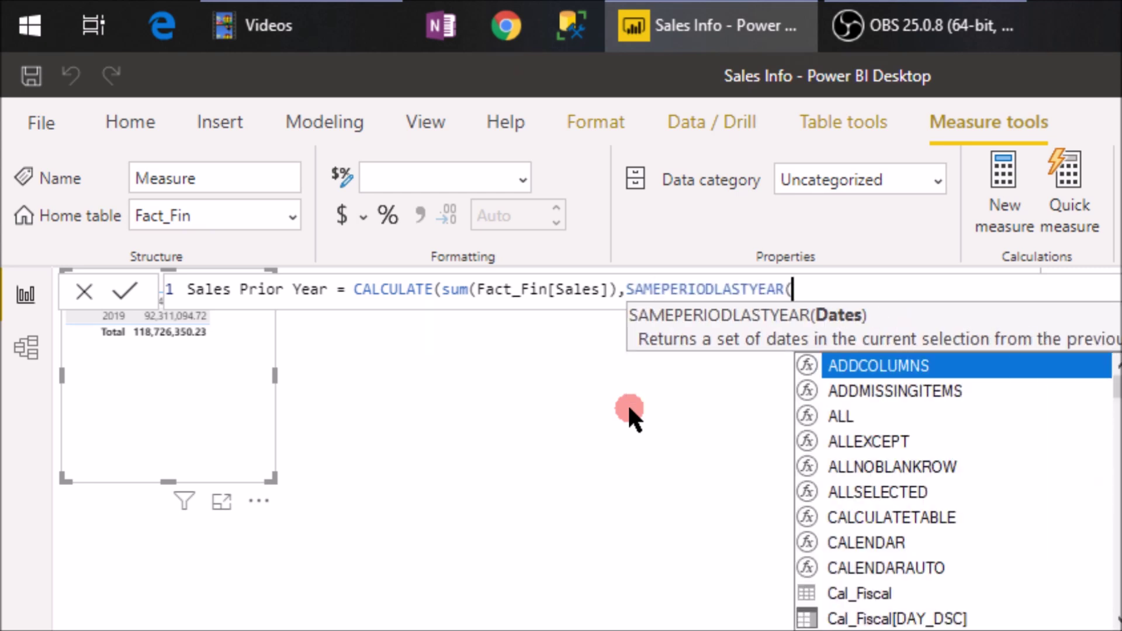
text(day)
key(Down)
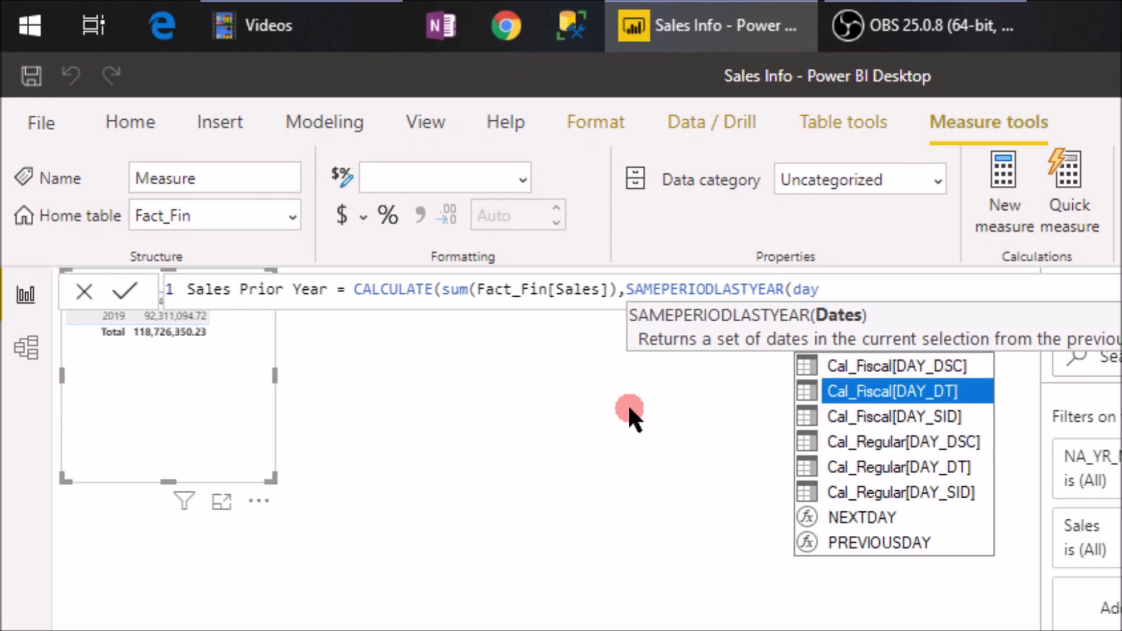
key(Down)
key(Down)
key(Down)
key(Tab)
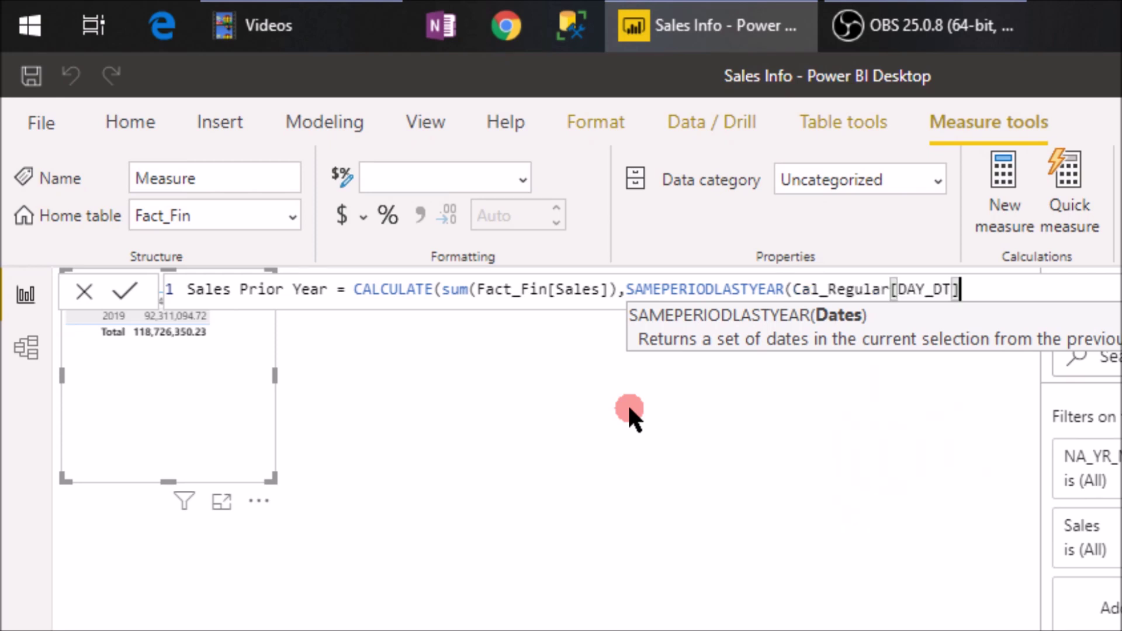
text()))
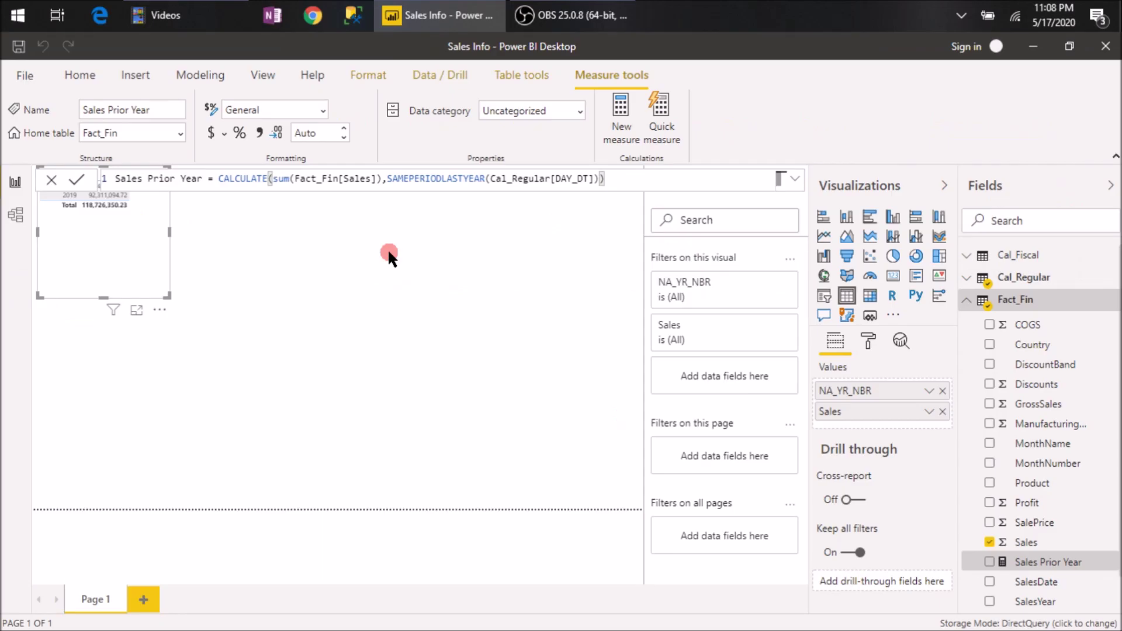
Step: Add Sales Prior Year to the yearly table (26,415,255.51 for 2019) and enlarge the visual
click(195, 277)
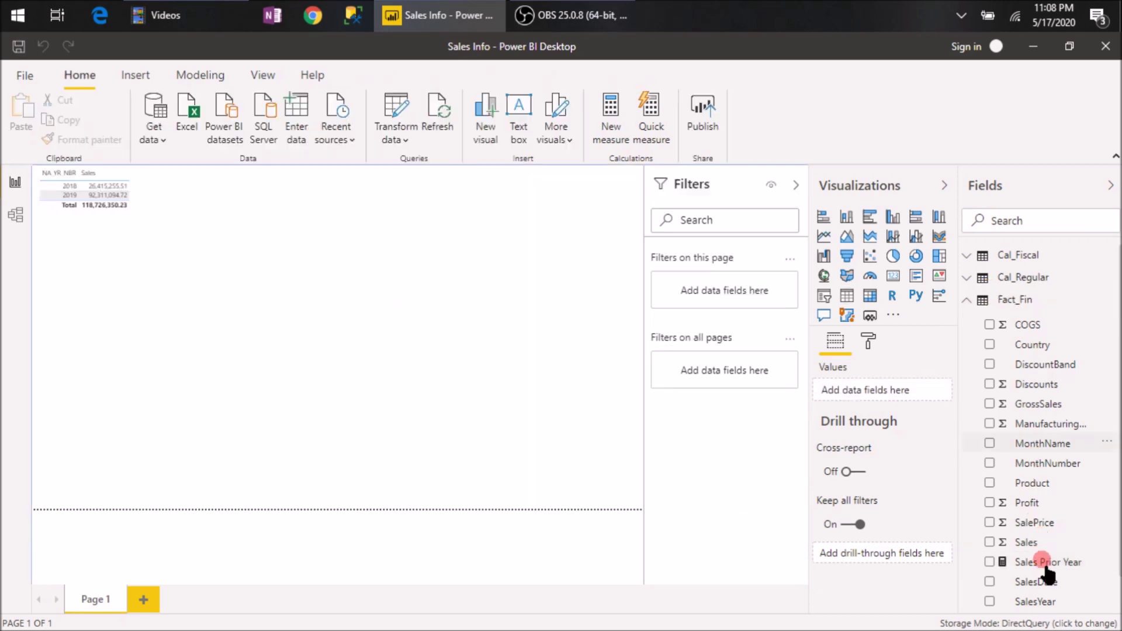
click(131, 243)
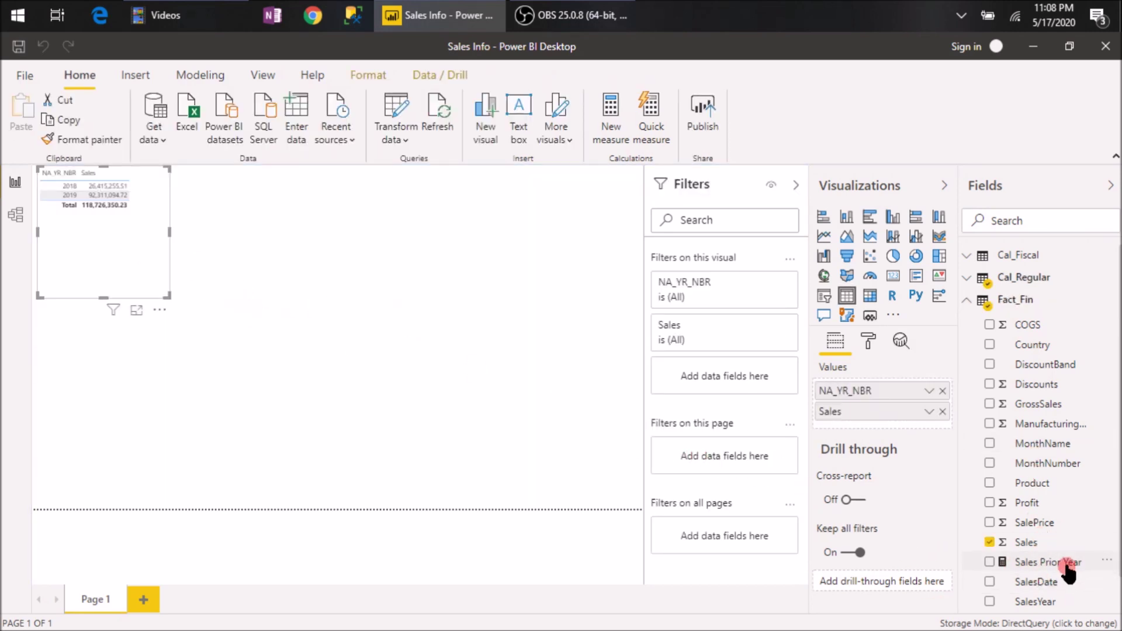
drag(1052, 562, 891, 422)
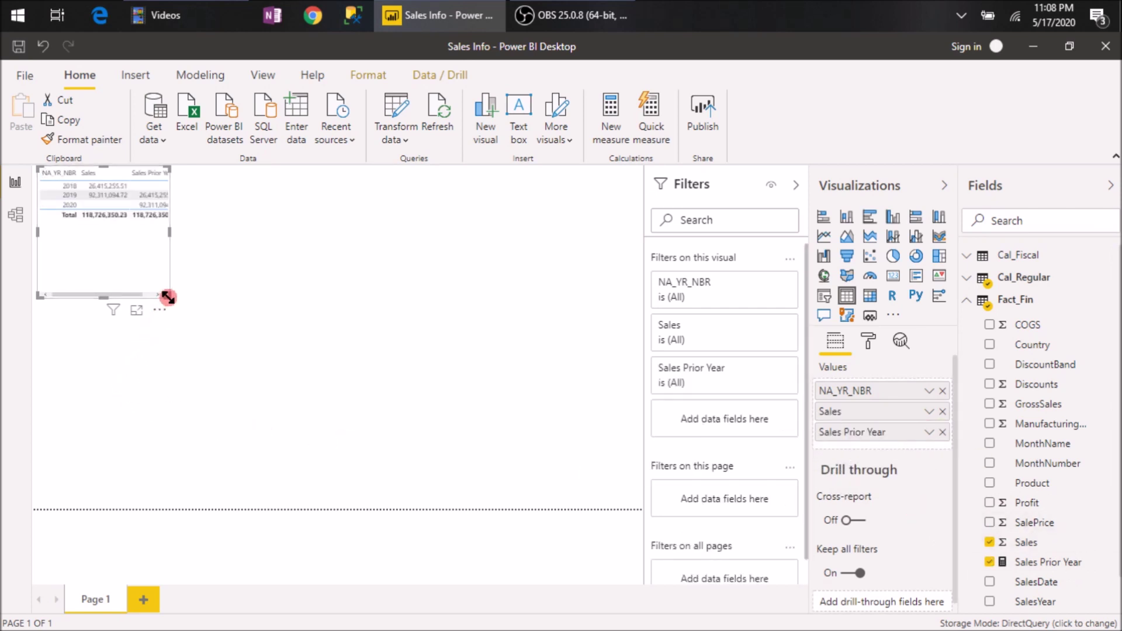
drag(168, 297, 319, 366)
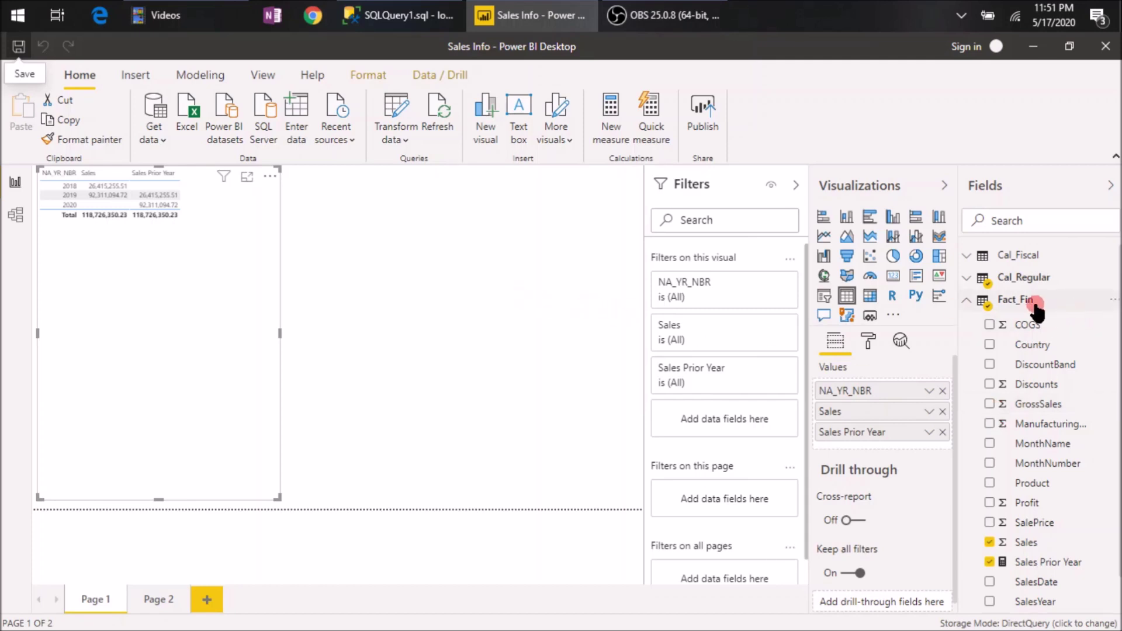
Step: Define Sales Prior Year Fiscal = CALCULATE(sum(Fact_Fin[Sales]),SAMEPERIODLASTYEAR(Cal_Fiscal[DAY_DT])) in Fact_Fin
mouse_move(1029, 309)
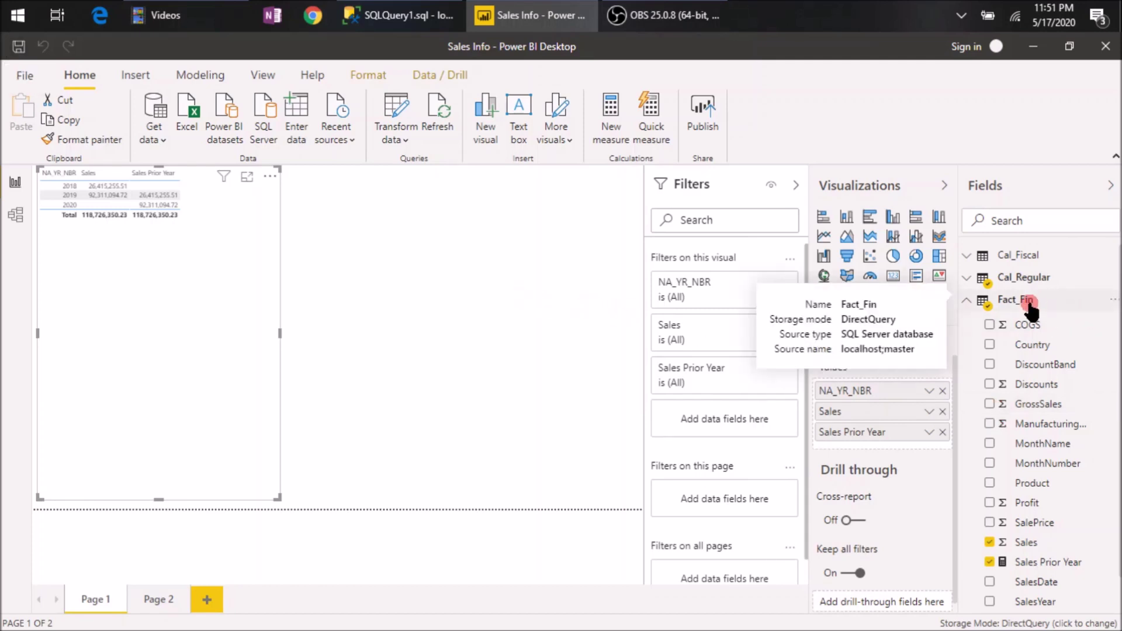
click(1027, 300)
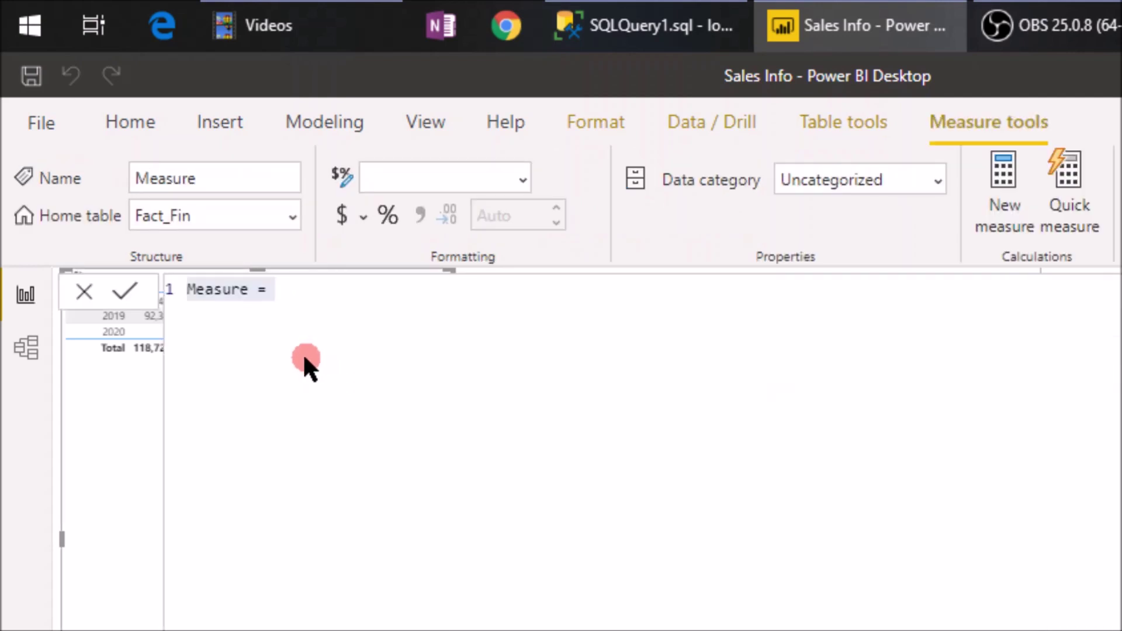
double_click(208, 290)
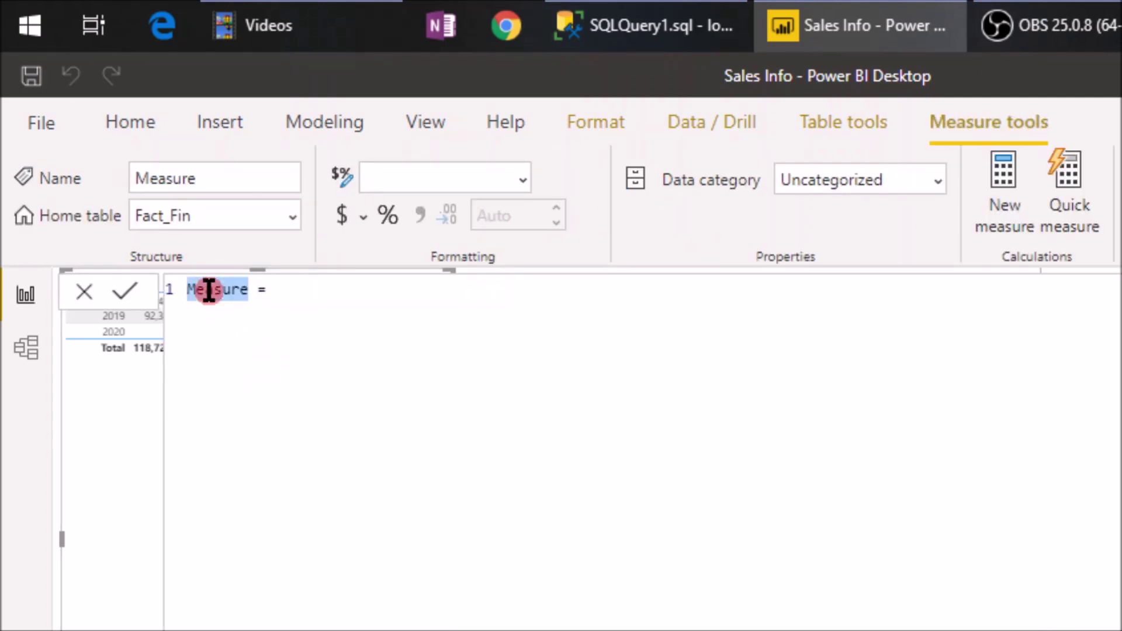
text(Sales)
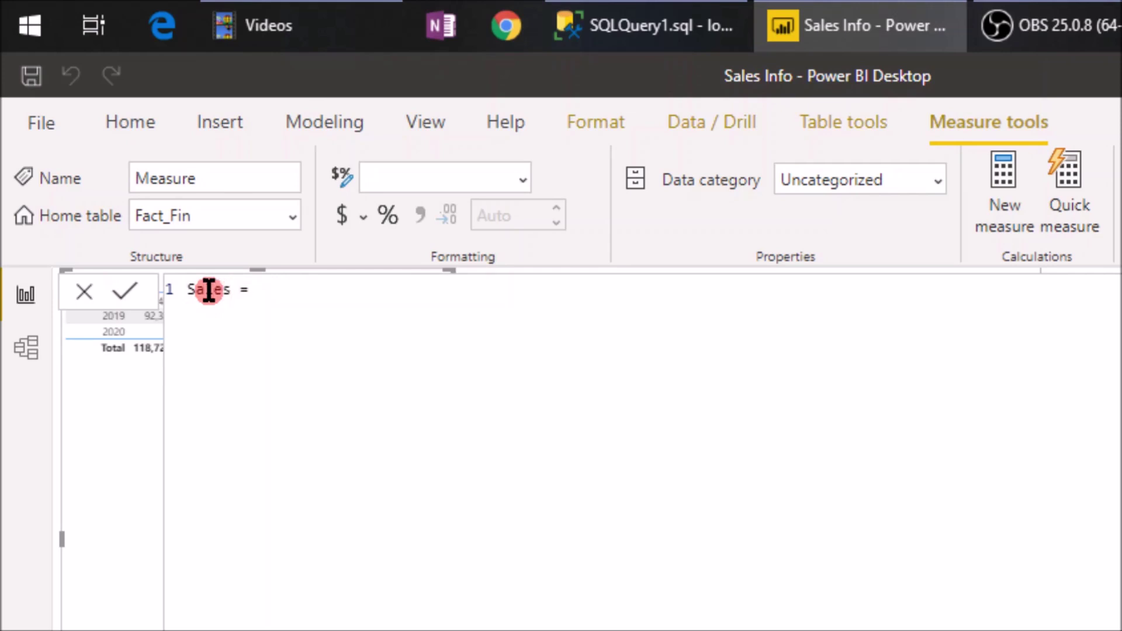
text( Prior Year Fiscal = )
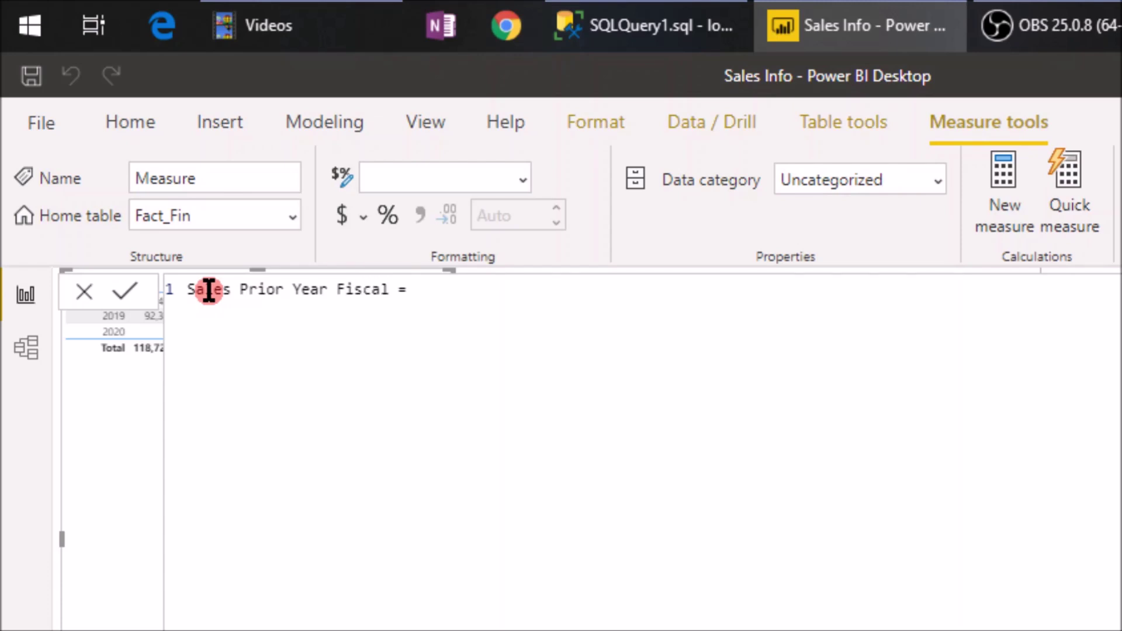
text(CALCULATE()
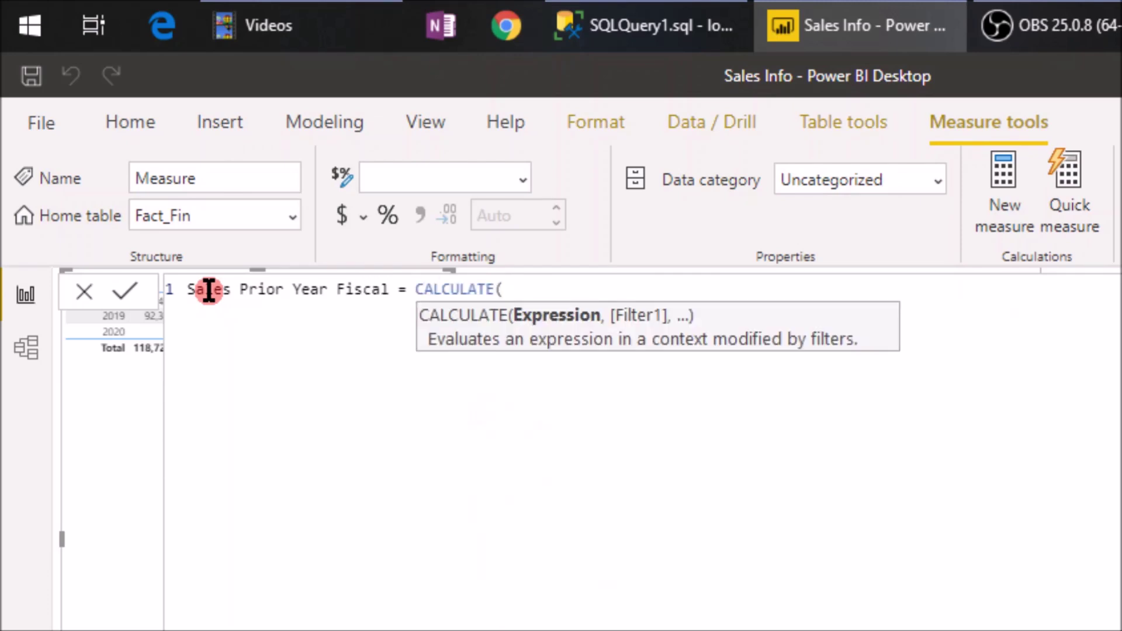
text(sum()
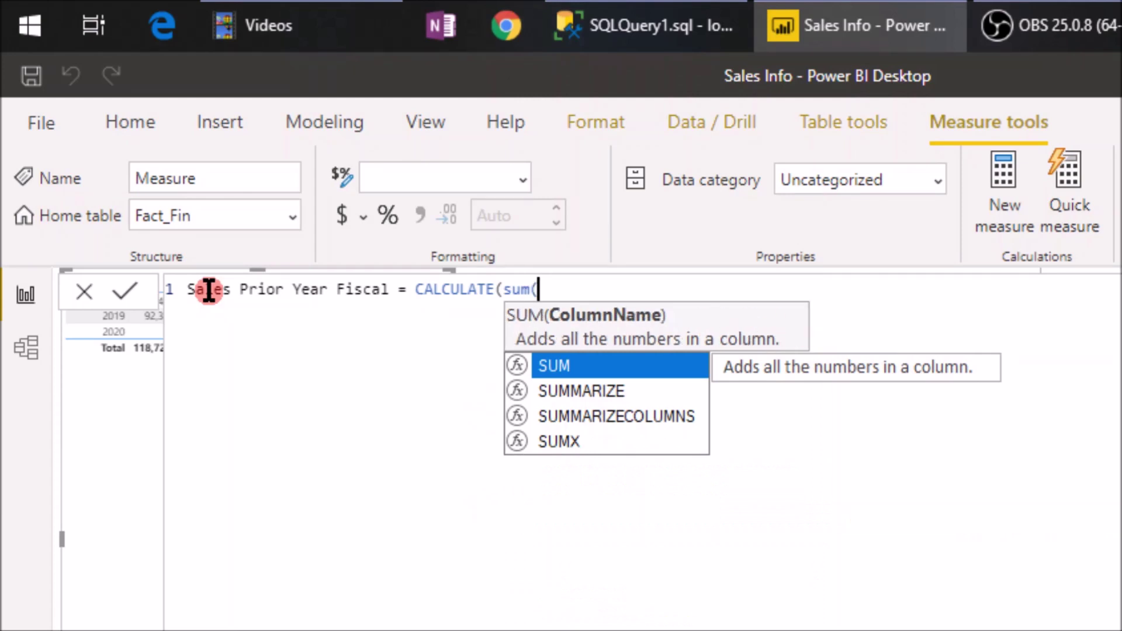
text(sal)
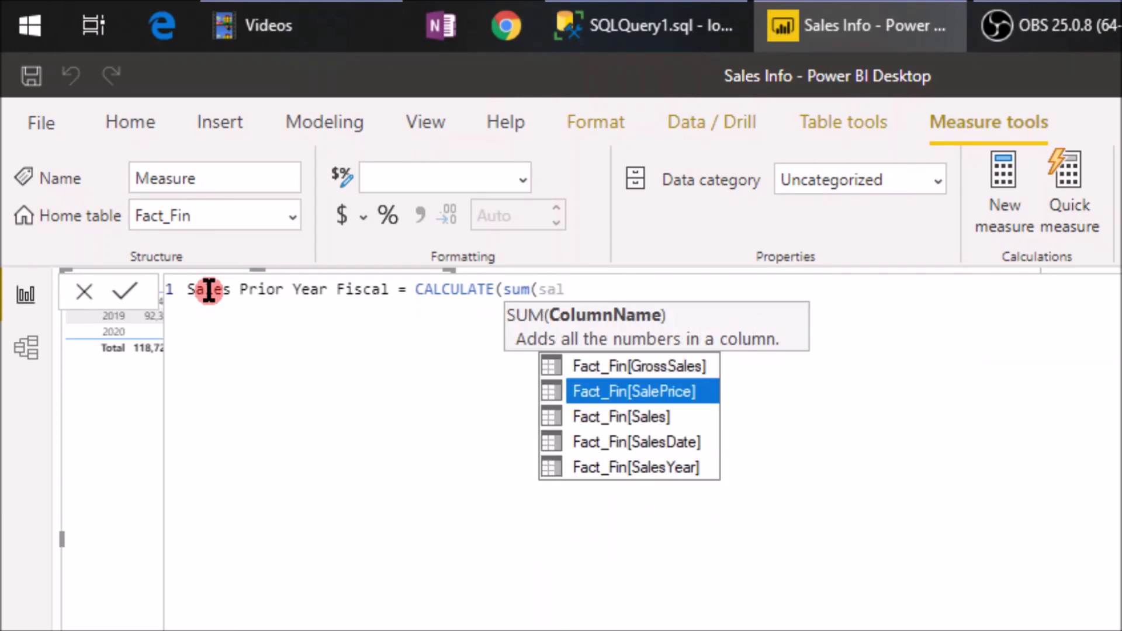
key(Down)
key(Tab)
text())
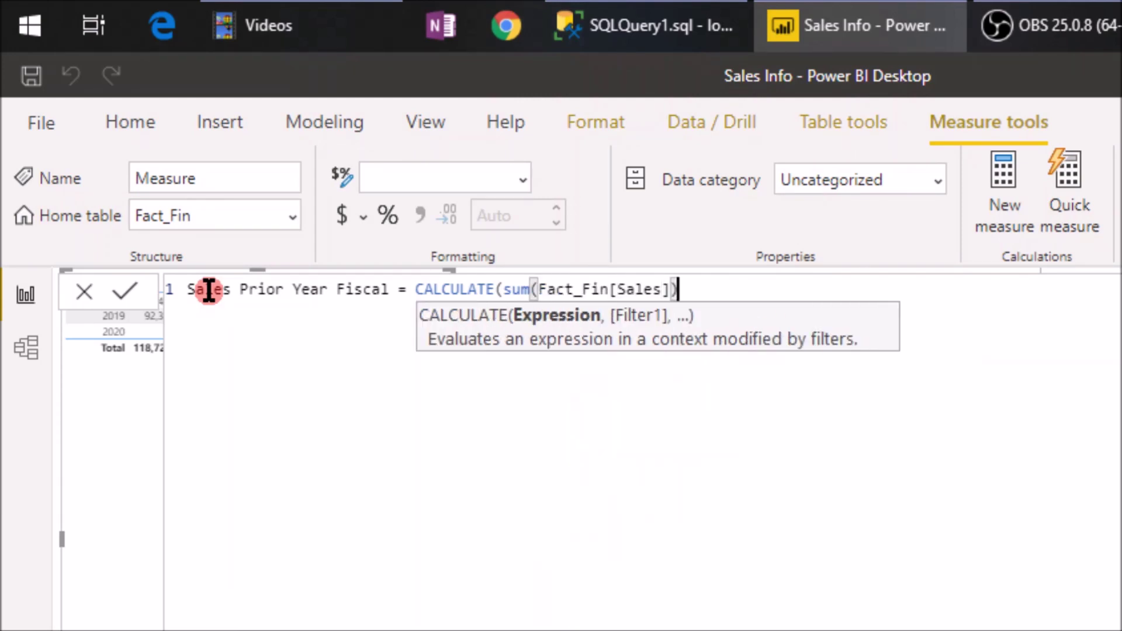
text(,)
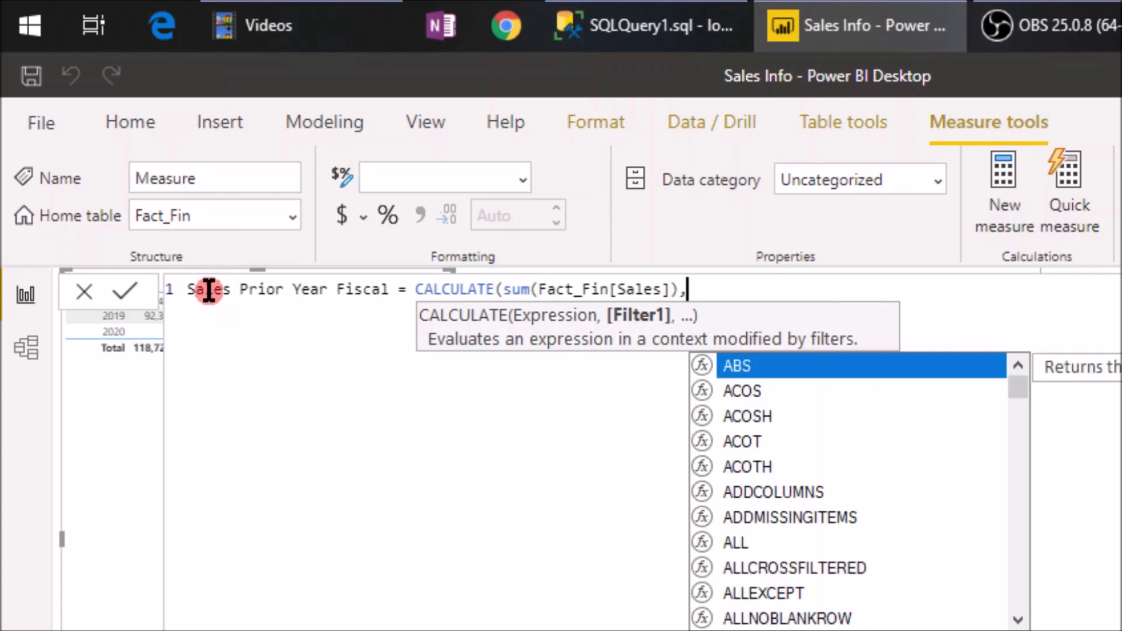
text(same)
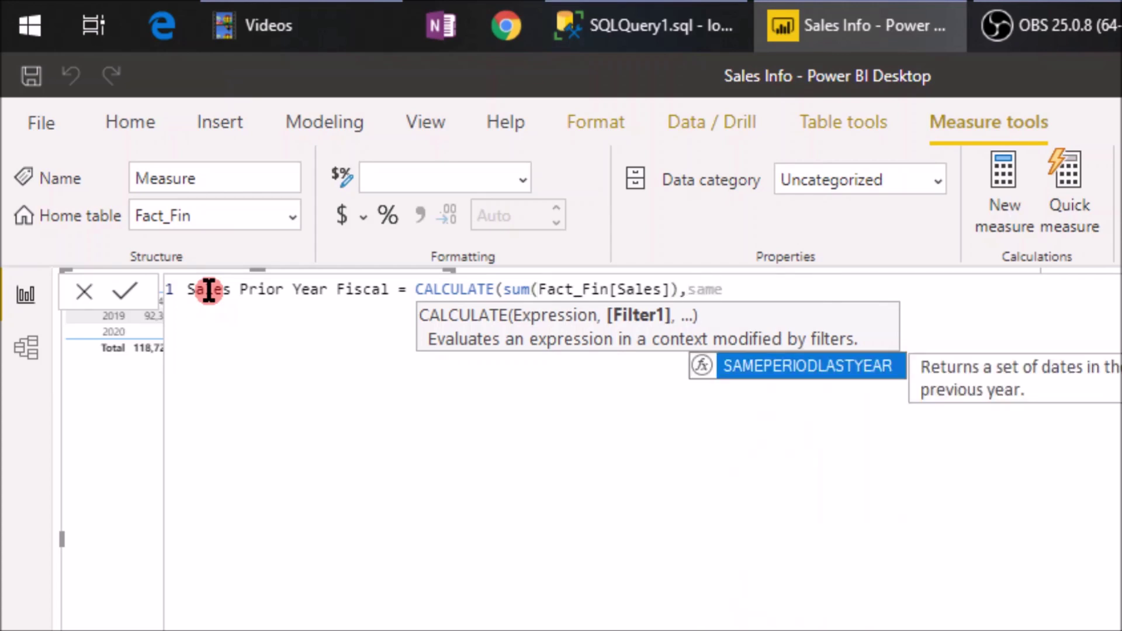
key(Tab)
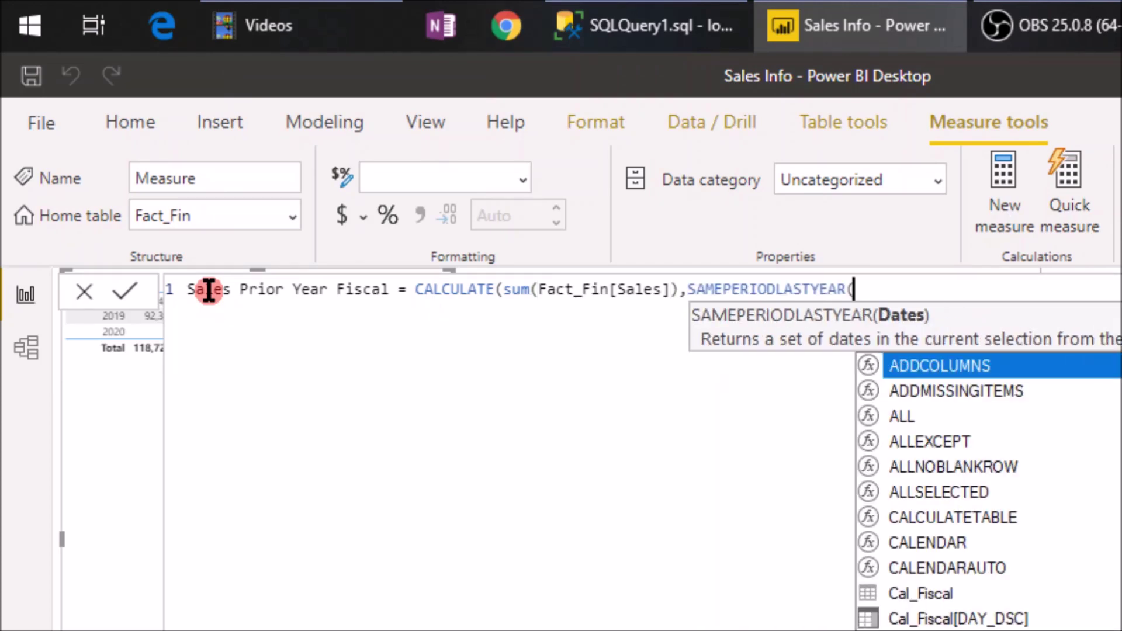
text(day)
key(Down)
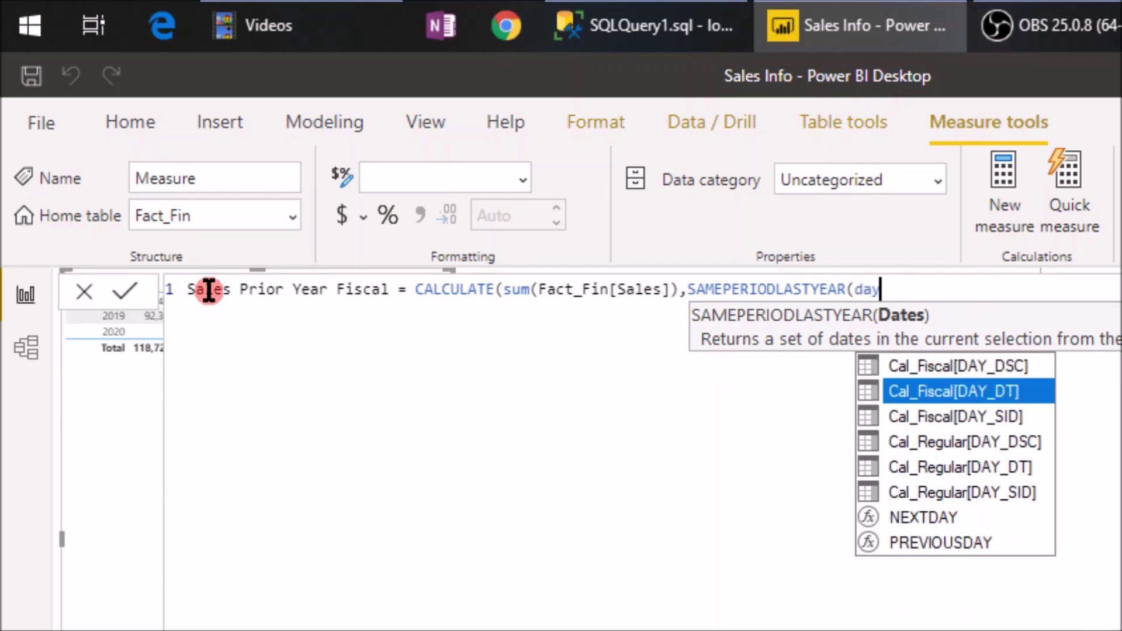
key(Tab)
text())
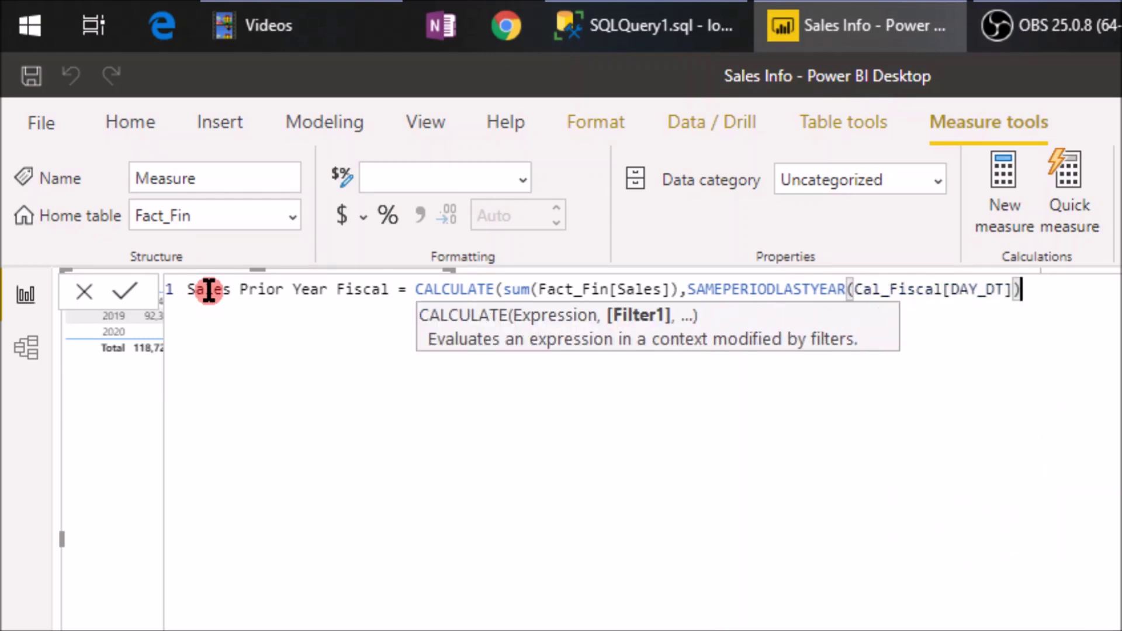
text())
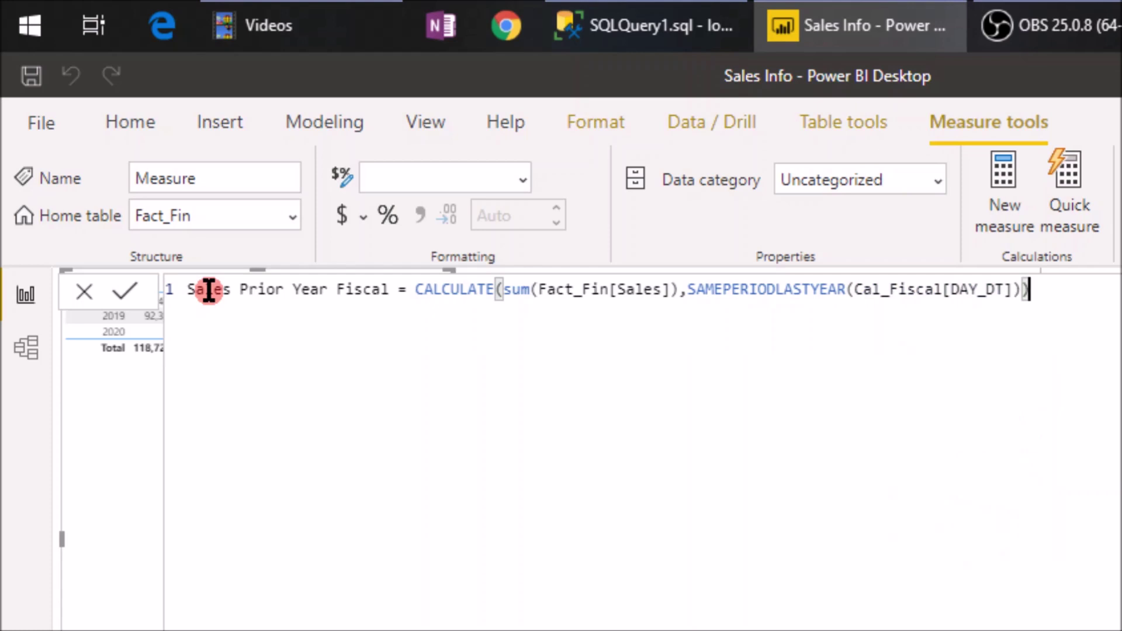
key(Return)
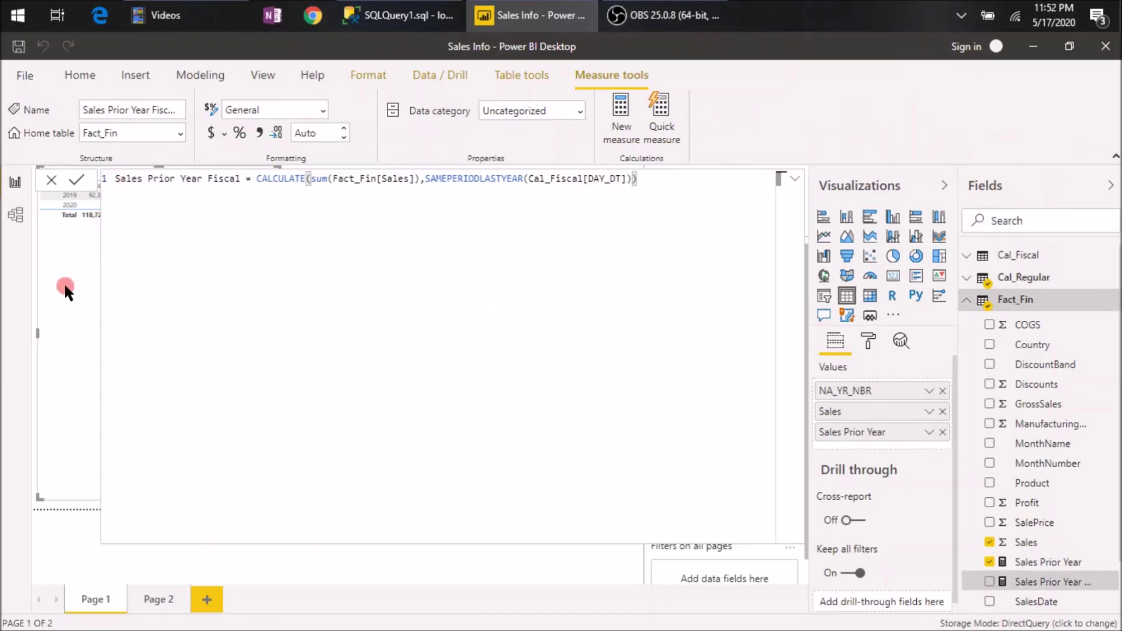
Step: Create a second table with Sales and Sales Prior Year Fiscal
click(794, 178)
click(451, 321)
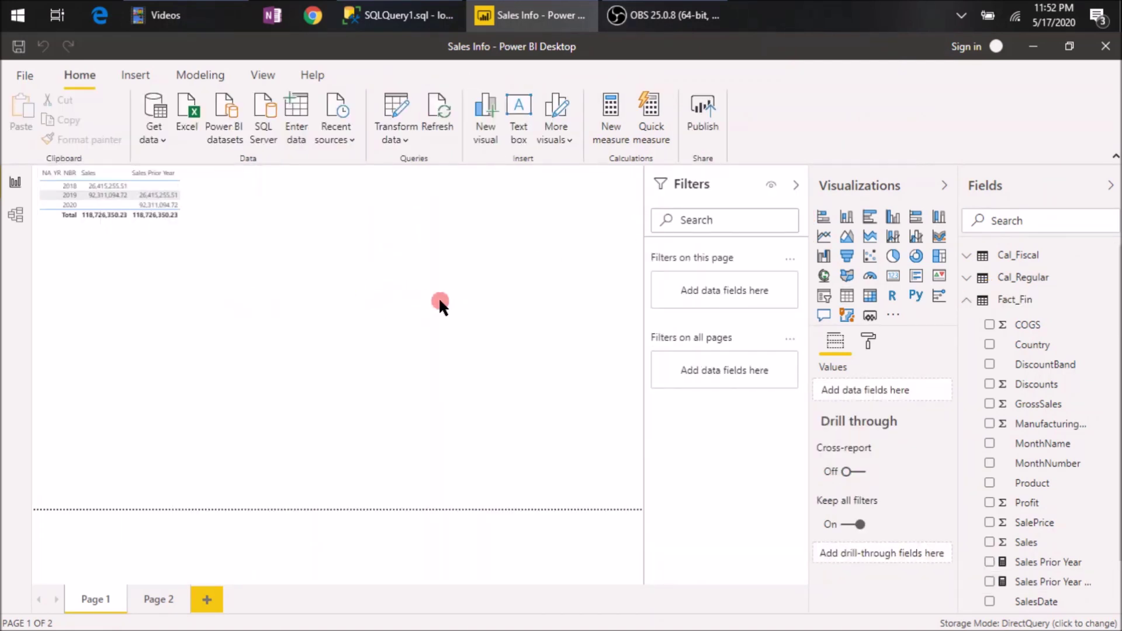
click(846, 295)
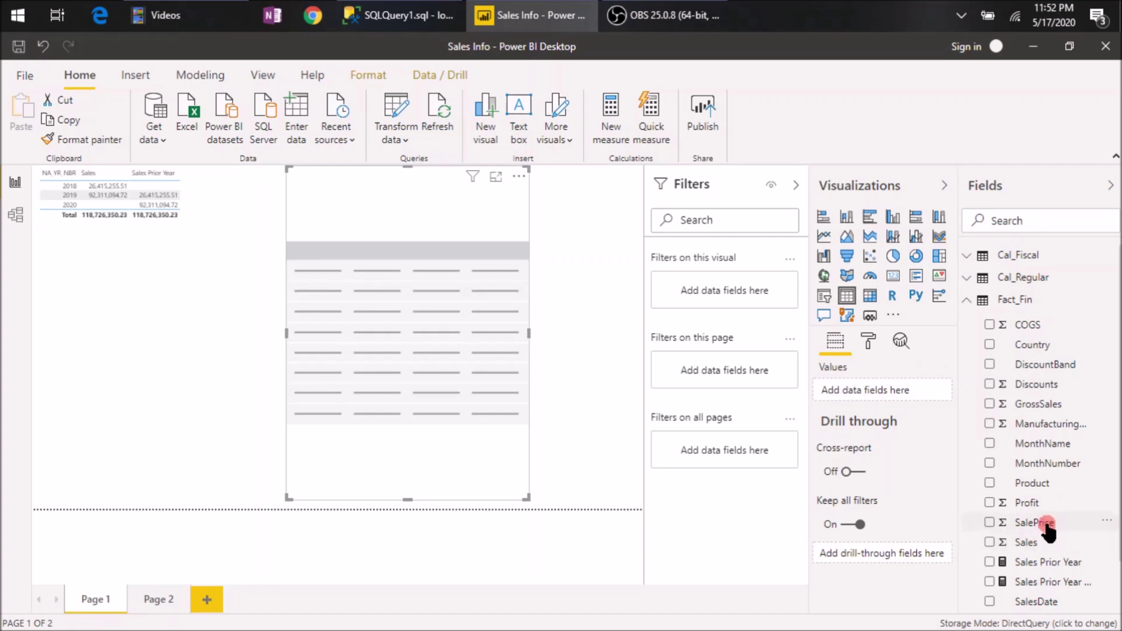
drag(1027, 541, 866, 389)
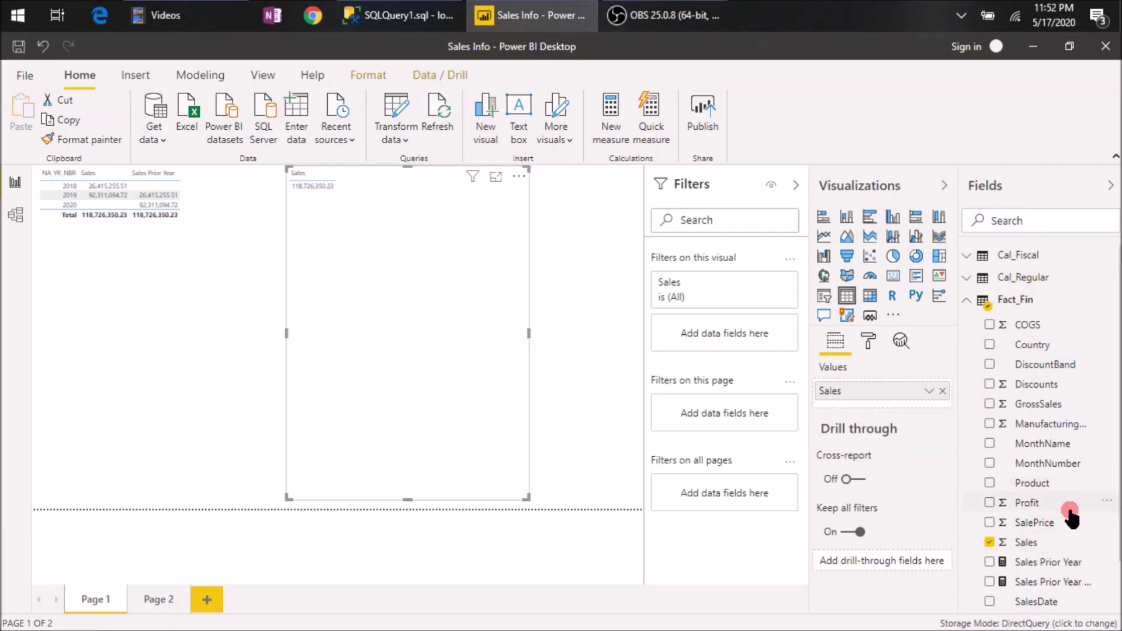
scroll(1069, 513, down, 1)
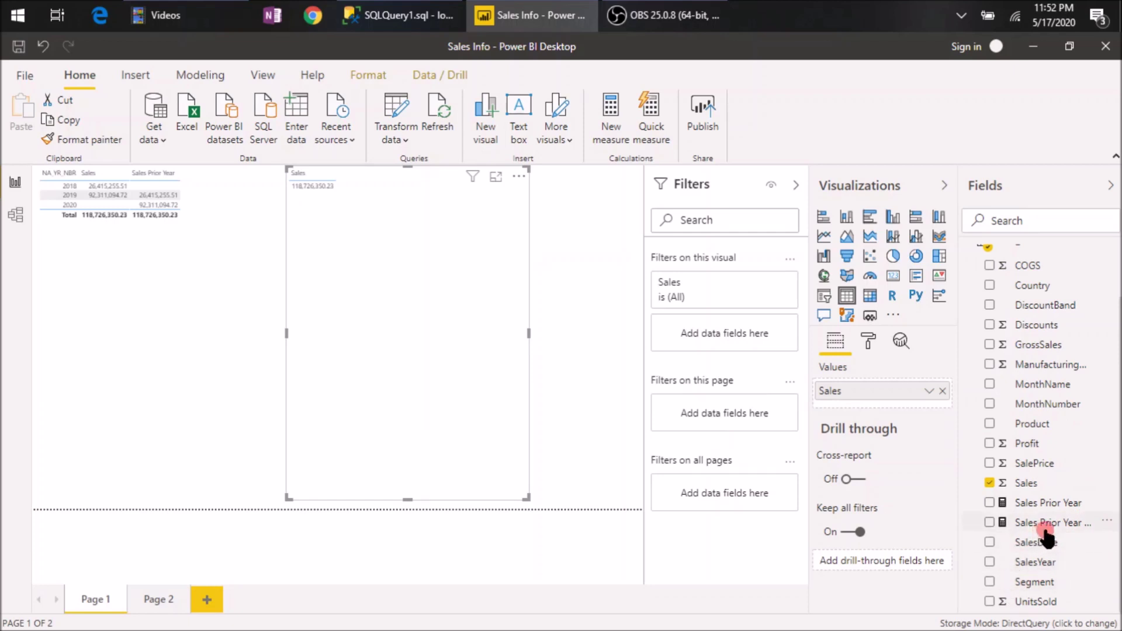
drag(1046, 525, 872, 410)
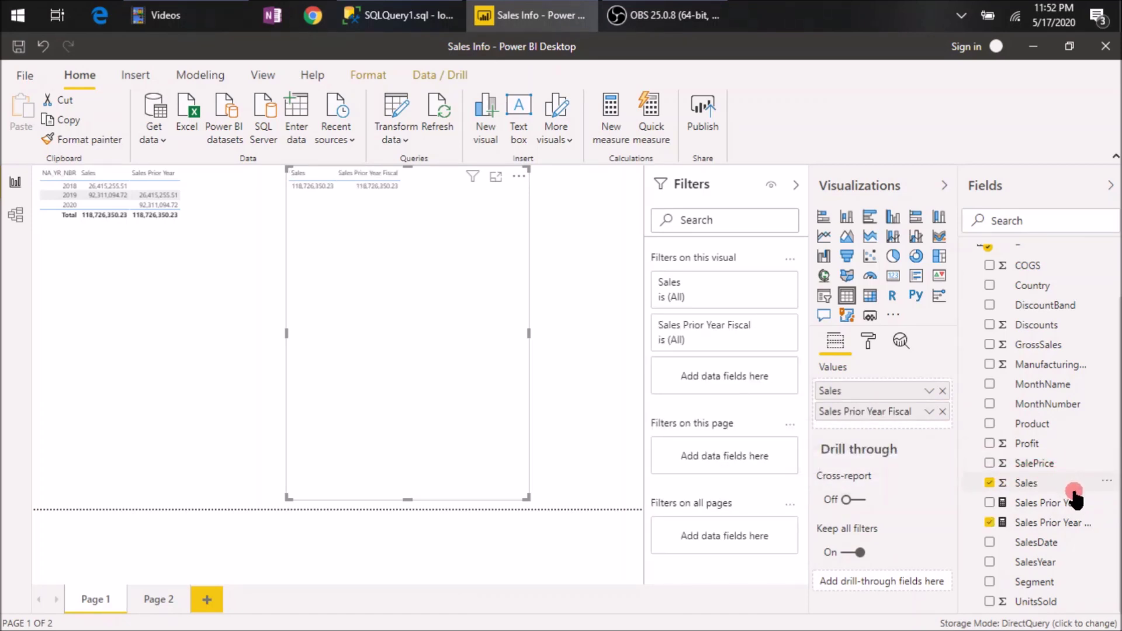
Step: Add FISC_YR_NBR as Don't summarize so fiscal years 2018–2020 get their own rows, then compare values
scroll(1074, 497, up, 2)
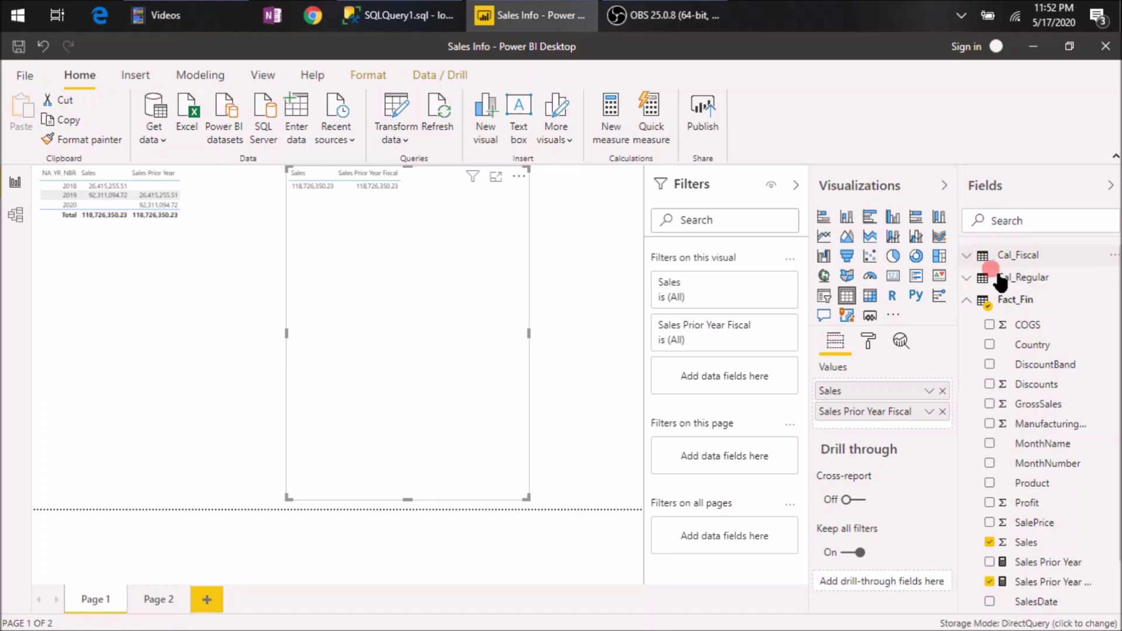
scroll(1073, 404, down, 5)
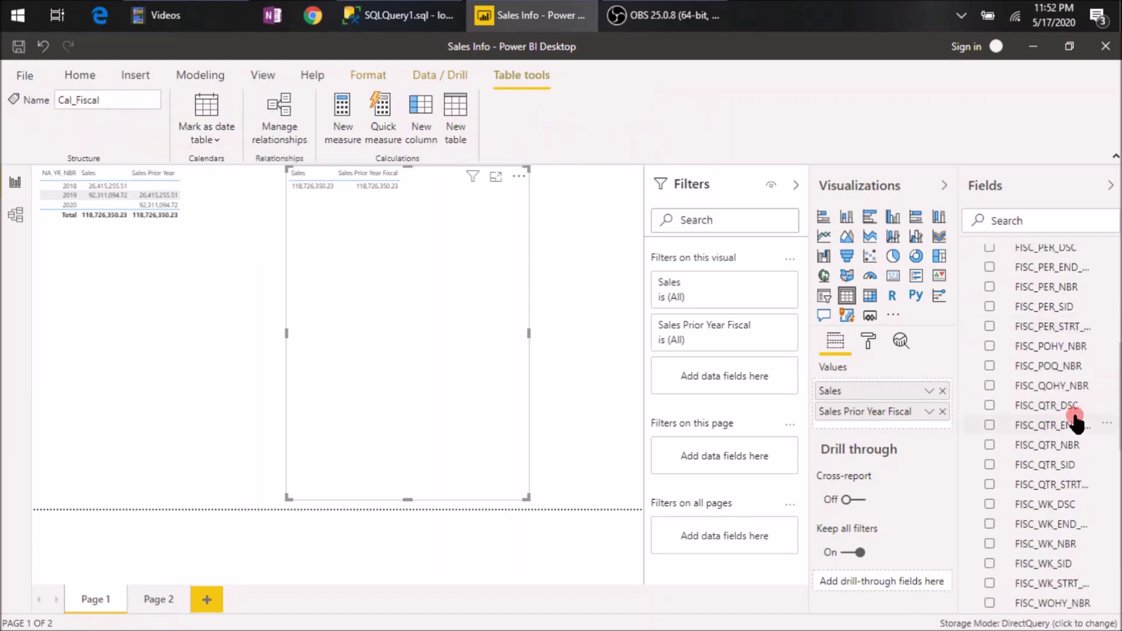
scroll(1075, 422, down, 3)
drag(1060, 535, 920, 400)
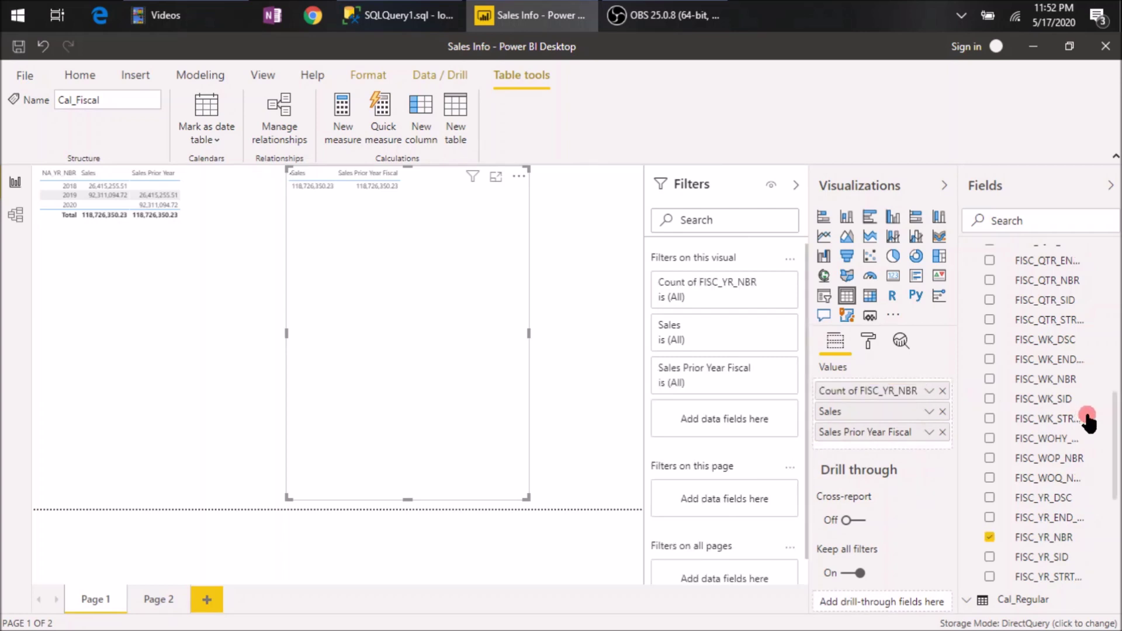
click(929, 390)
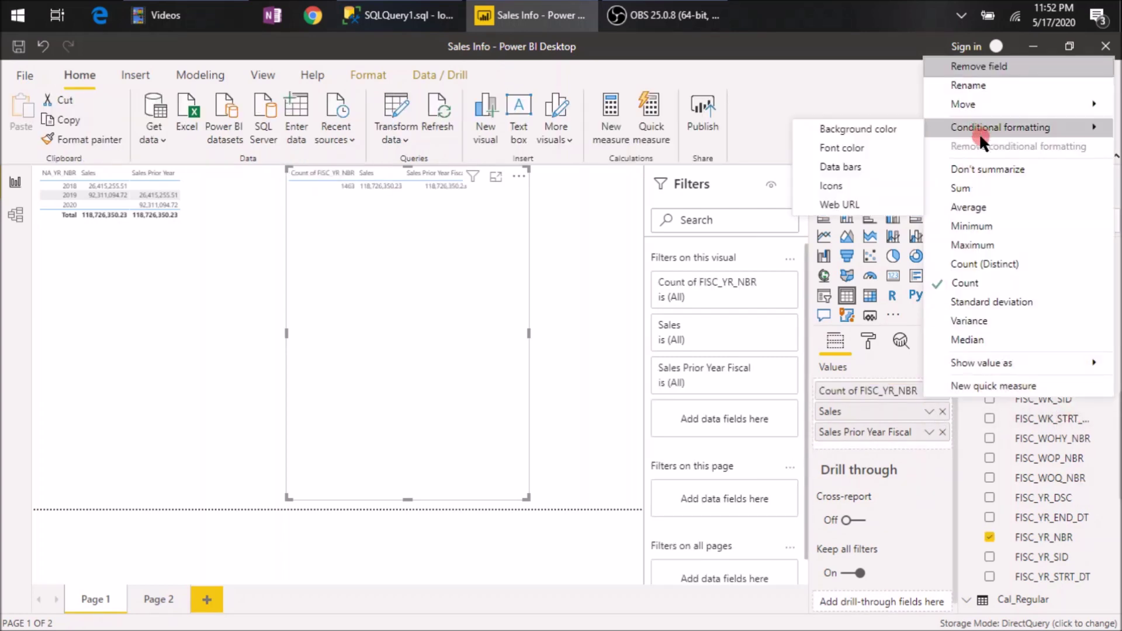
click(956, 319)
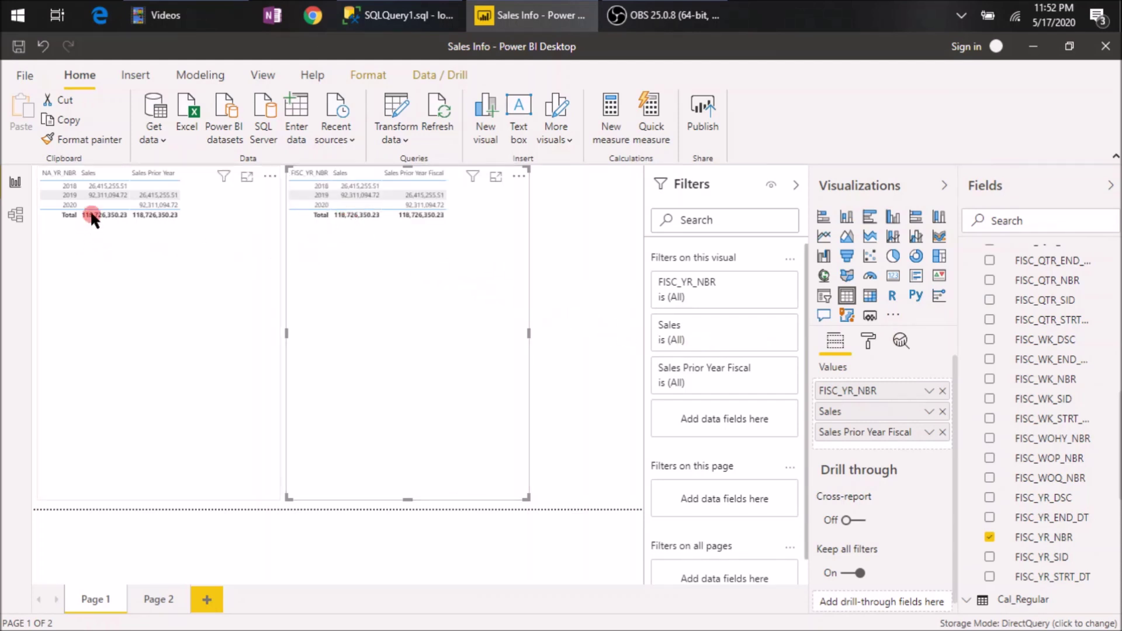
click(345, 195)
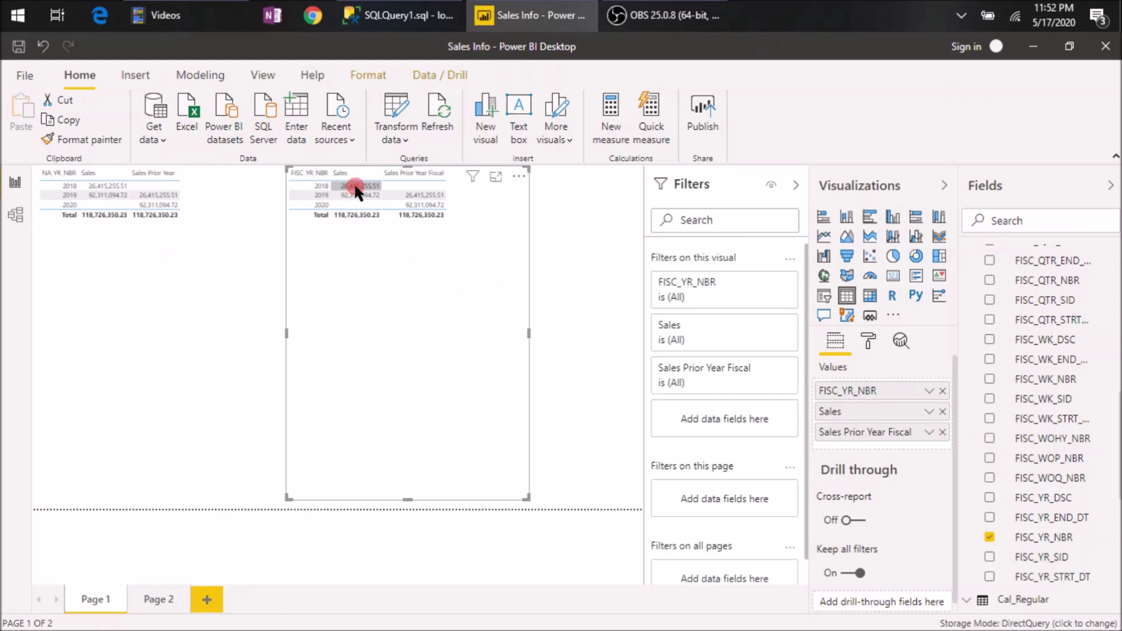
click(355, 187)
Step: Add Cal_Regular NA_PER_SID, unsummarized, so the calendar table lists periods 201809 through 202012
click(244, 286)
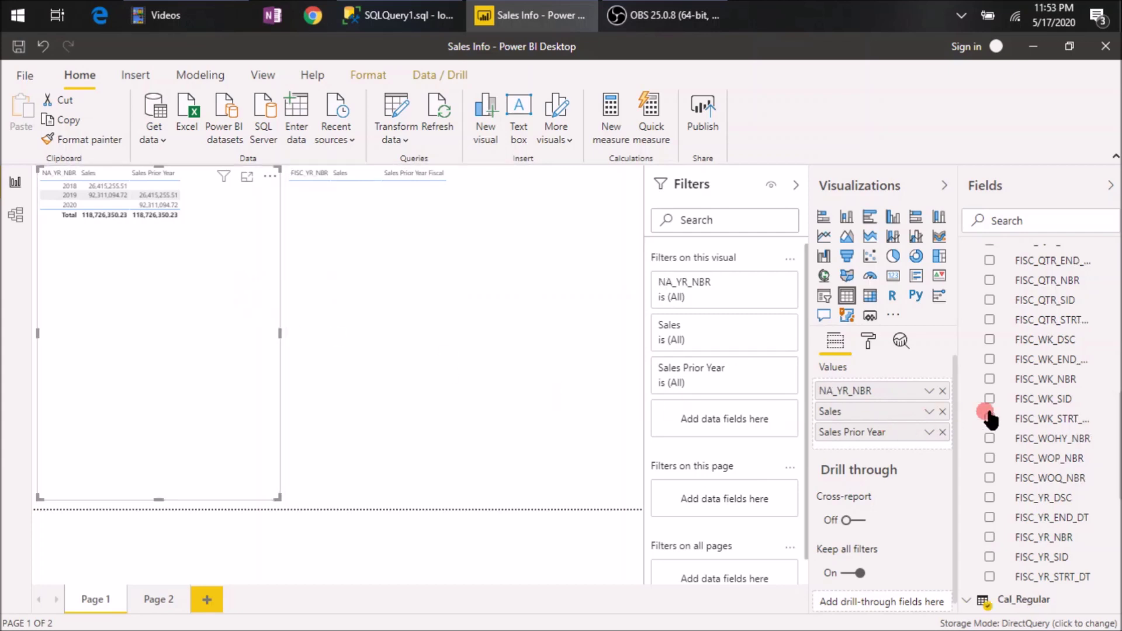
scroll(1050, 433, down, 5)
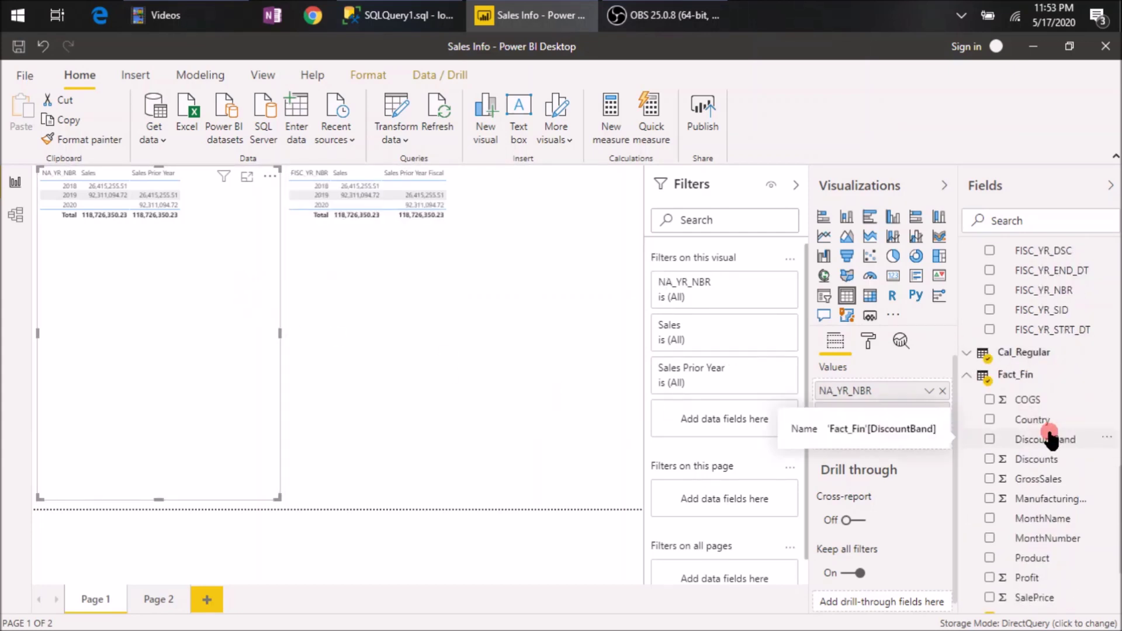
scroll(1050, 438, up, 10)
scroll(1050, 438, down, 10)
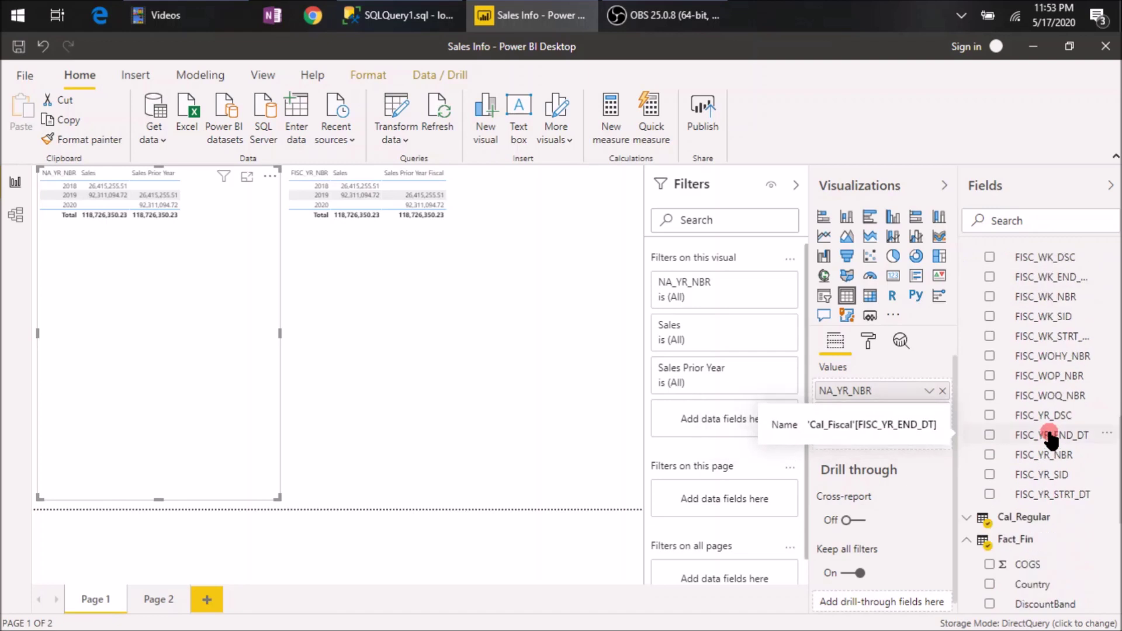
click(1050, 435)
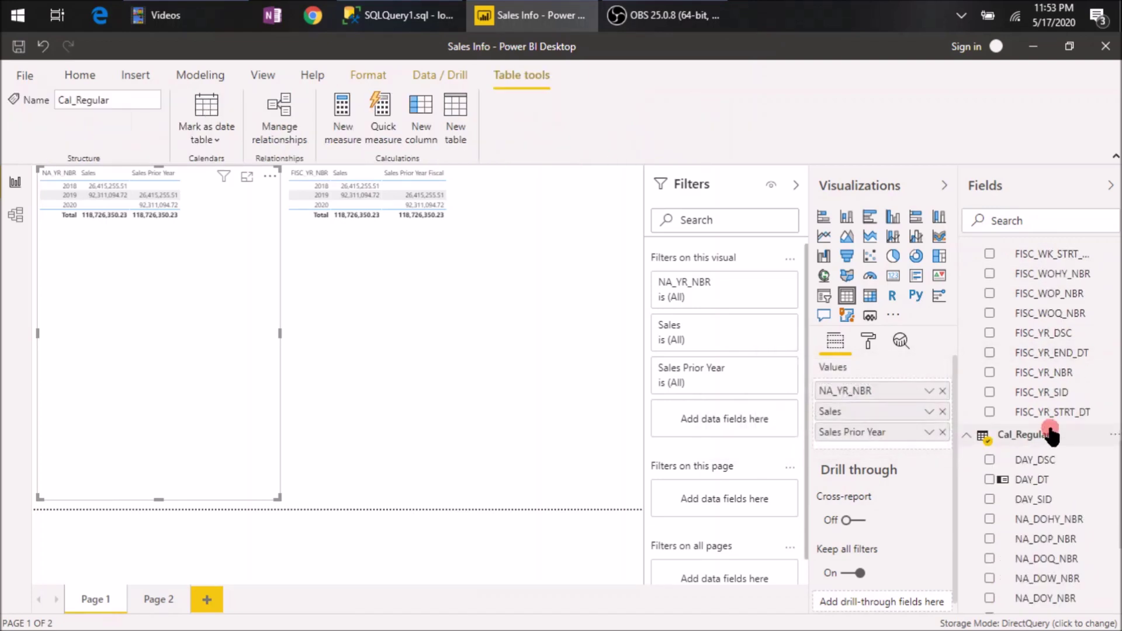
scroll(1064, 431, down, 5)
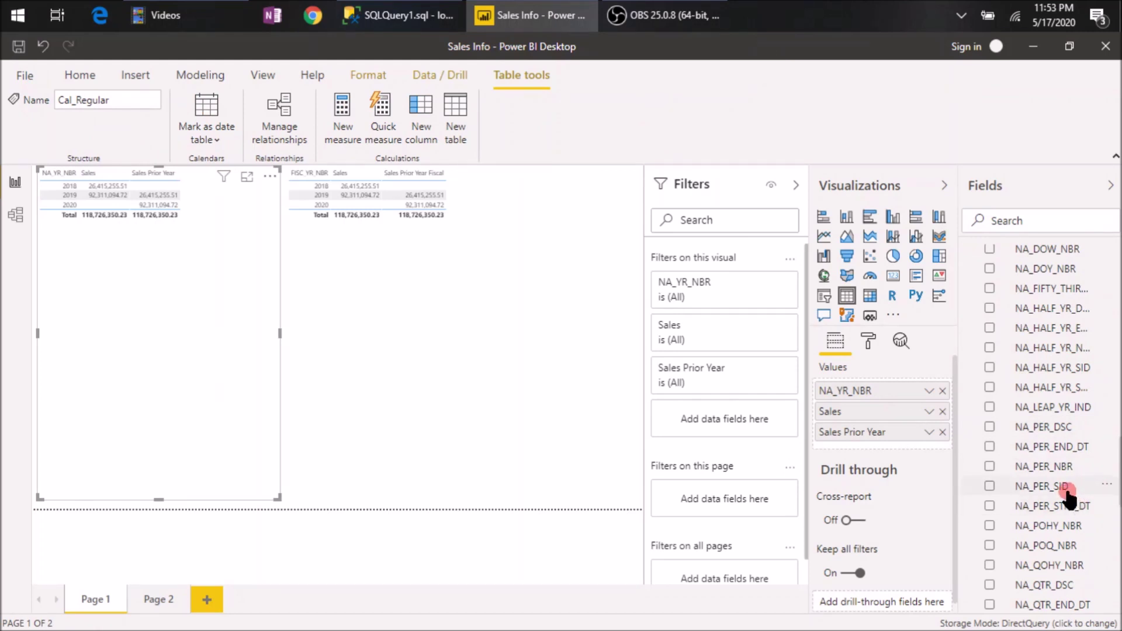
drag(1067, 497, 882, 405)
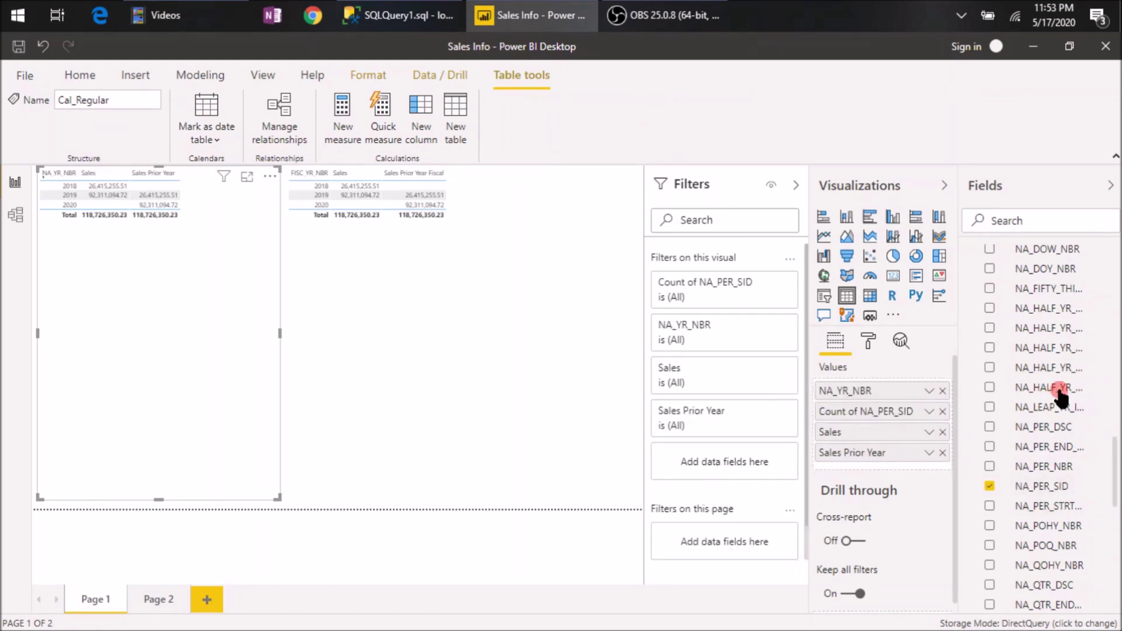
click(927, 412)
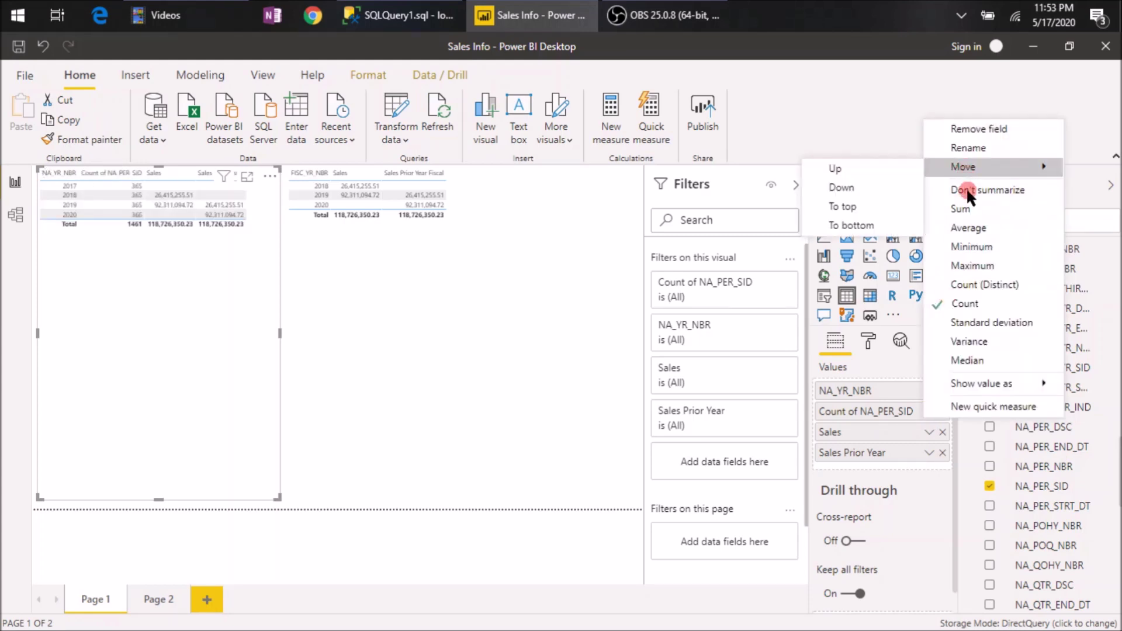
click(966, 189)
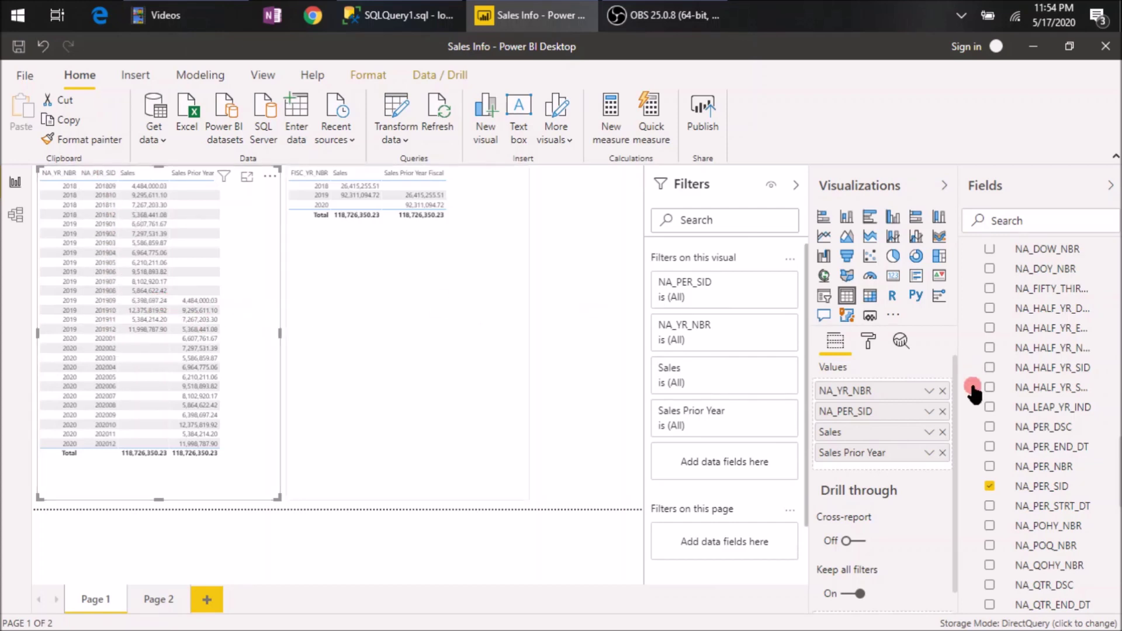
Step: Add FISC_PER_SID to the fiscal table, positioned right after FISC_YR_NBR
scroll(1017, 386, up, 5)
scroll(1057, 403, up, 8)
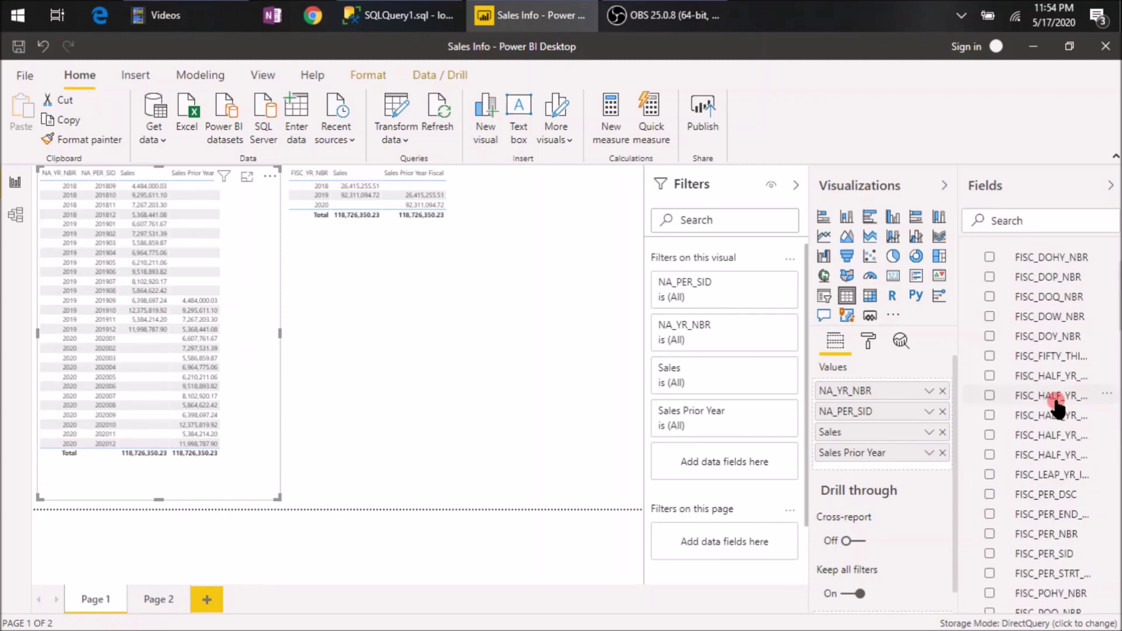
scroll(1067, 409, down, 4)
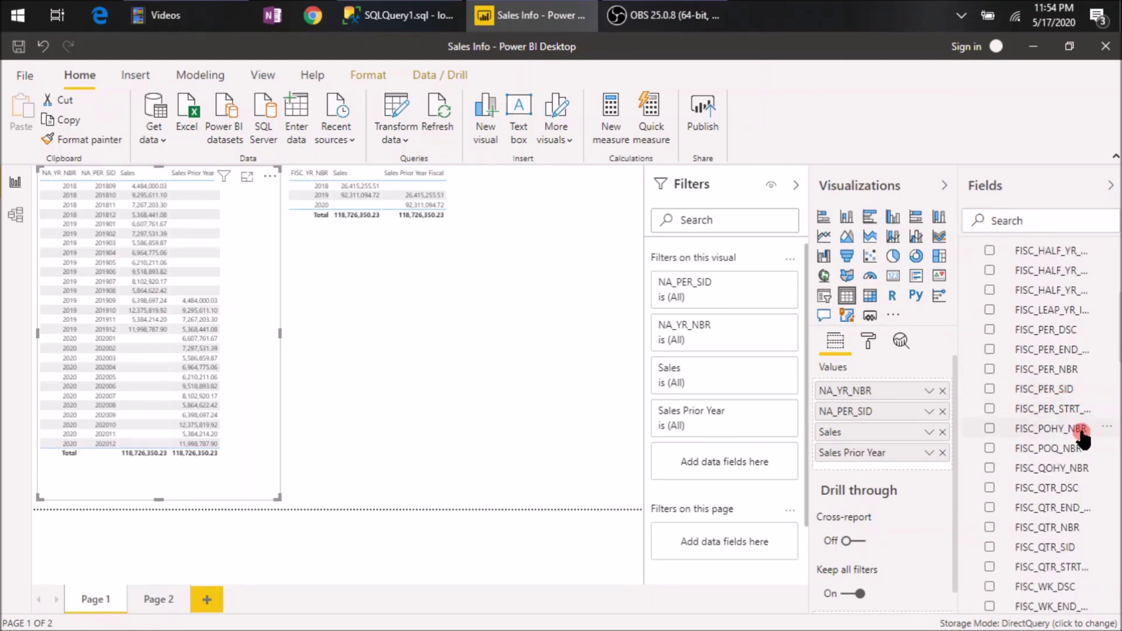
drag(1071, 397, 428, 293)
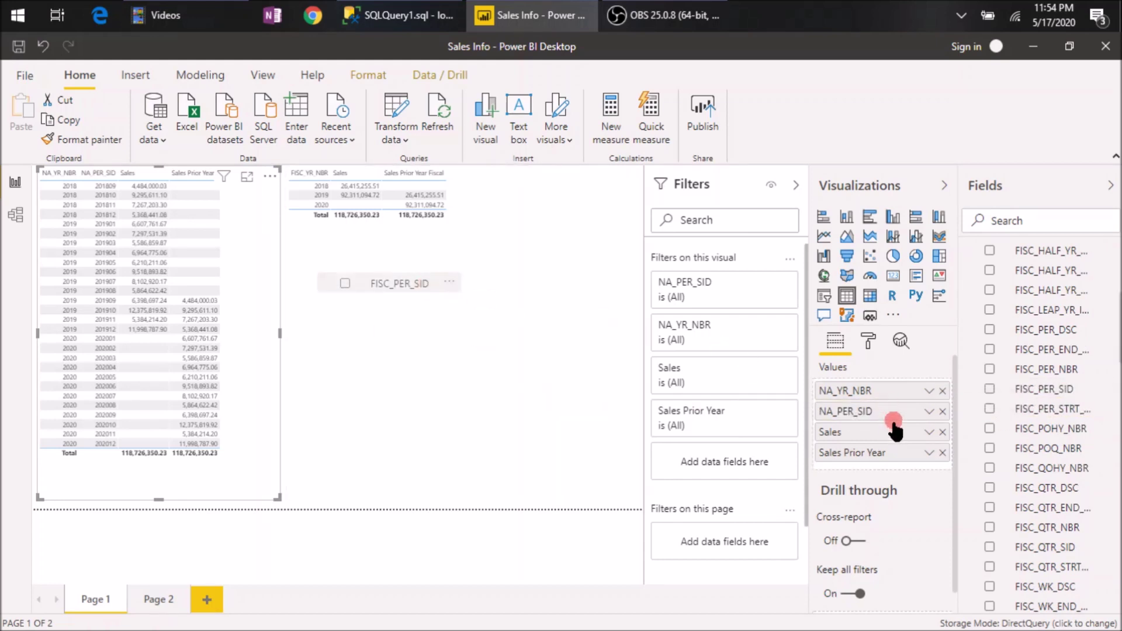
drag(886, 444, 939, 462)
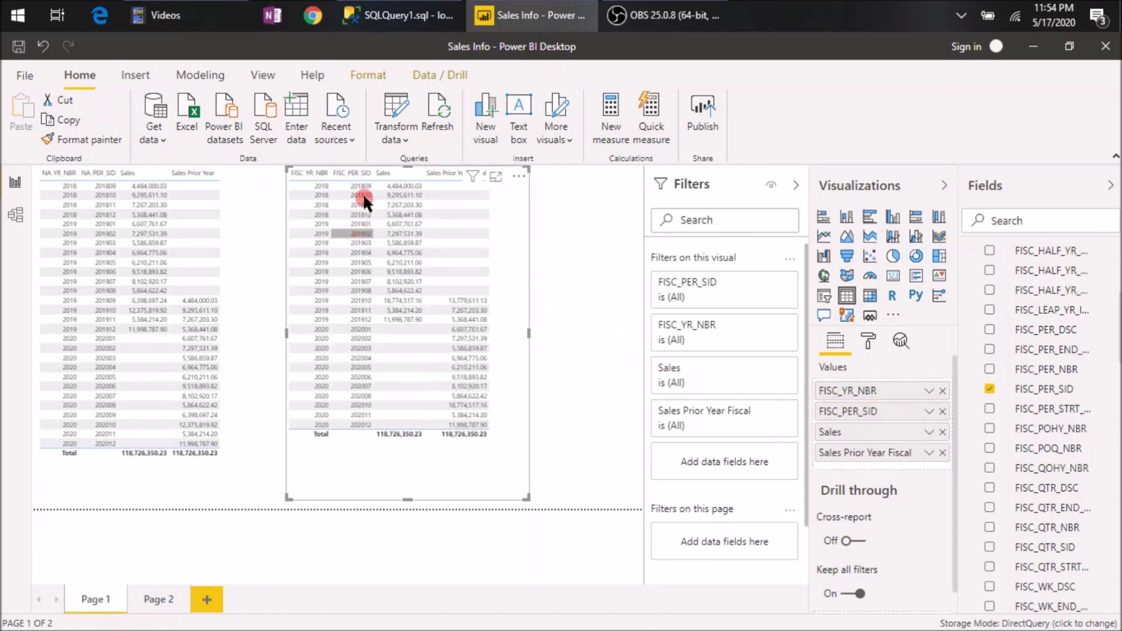
Step: Compare periods 201902 and 201911, noting 201907's missing prior-year value
click(360, 234)
click(370, 310)
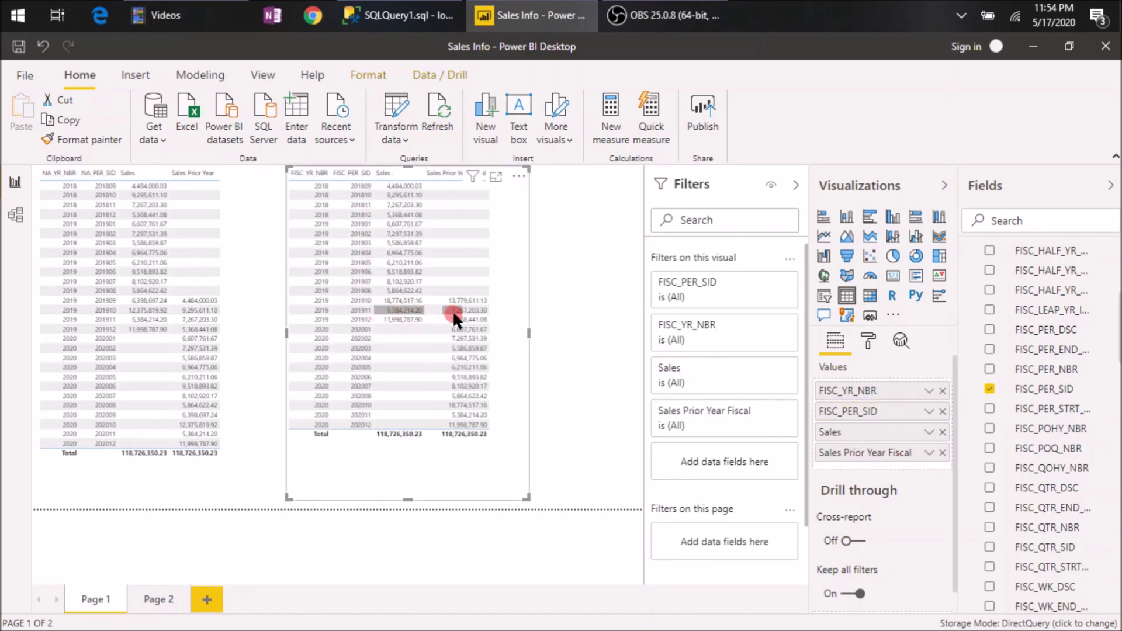
click(485, 281)
click(366, 310)
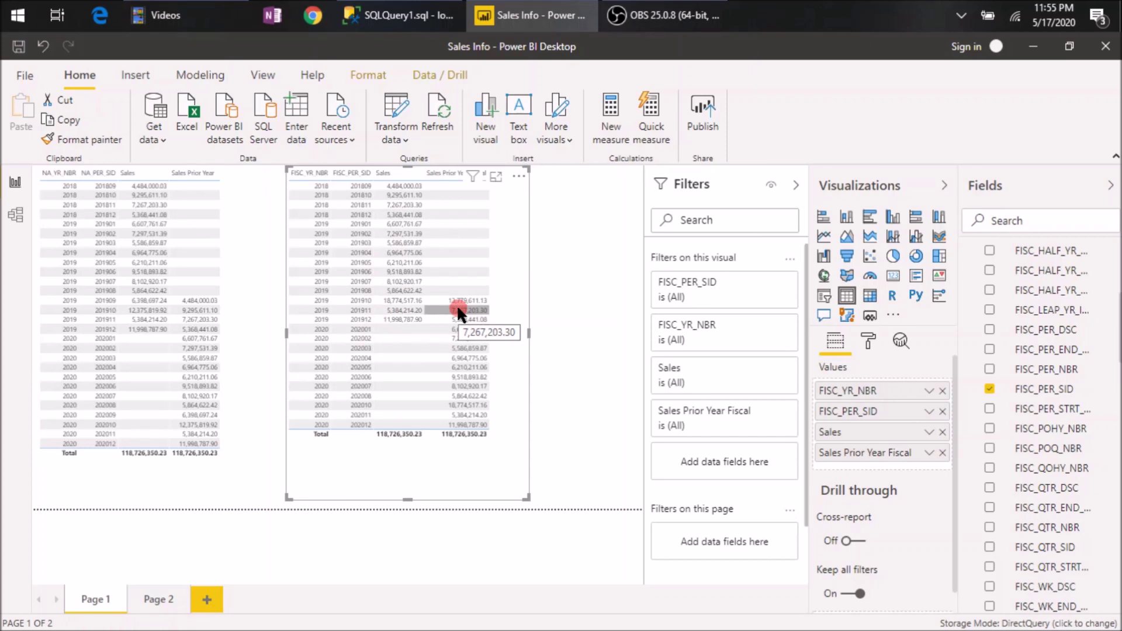
Step: Scroll through Page 2's fiscal and regular calendar period start/end dates, fiscal ending 01/02/2021
click(162, 597)
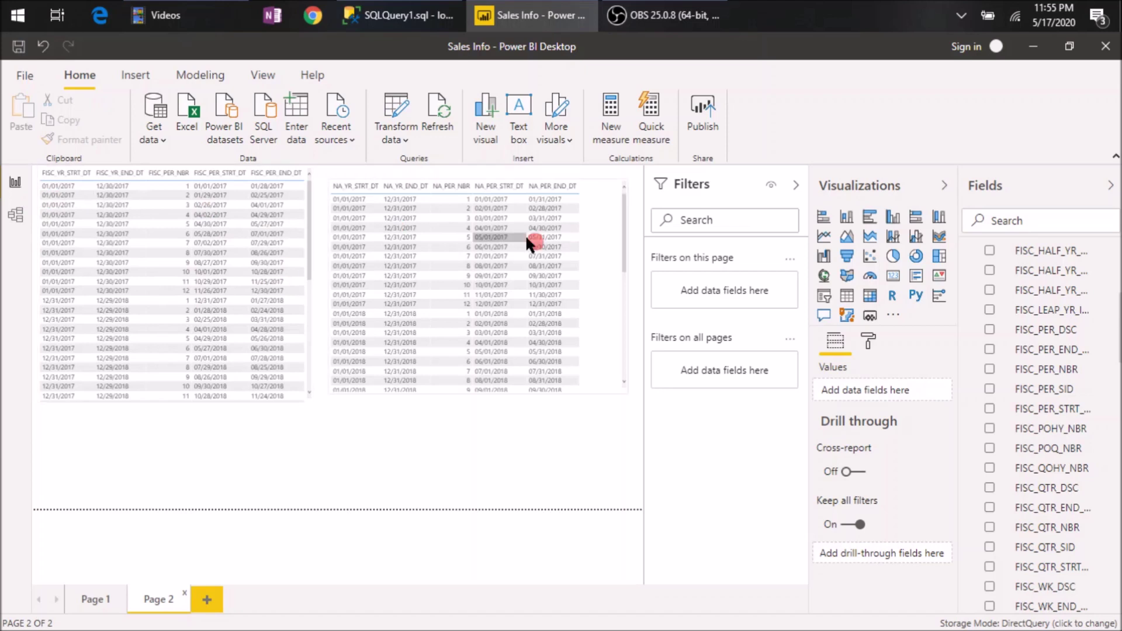
scroll(466, 291, down, 2)
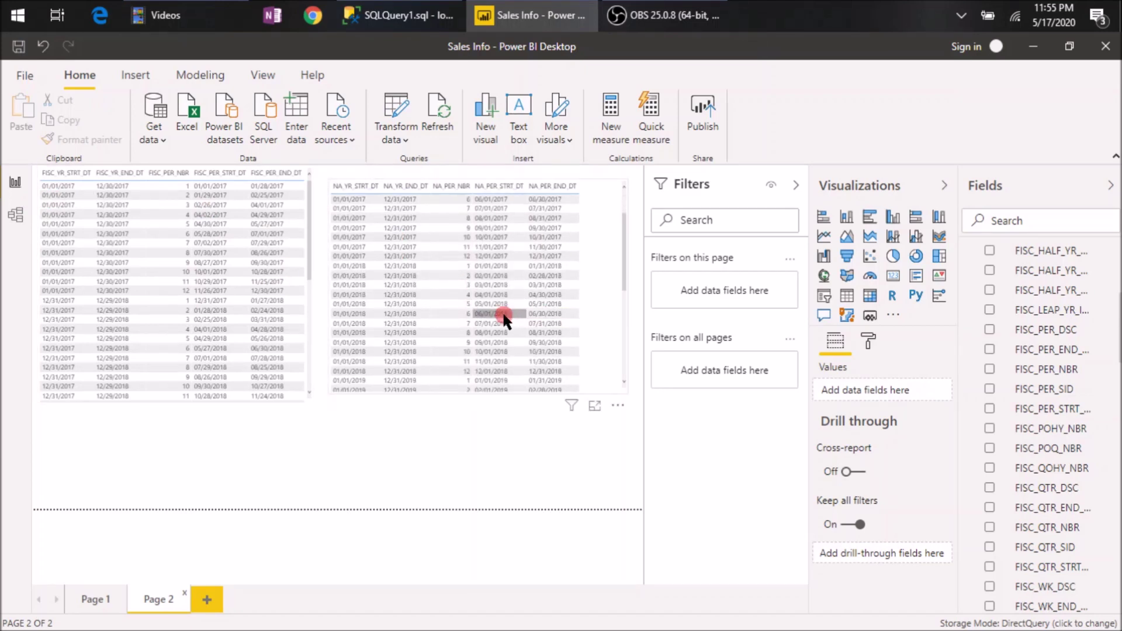
scroll(502, 319, up, 2)
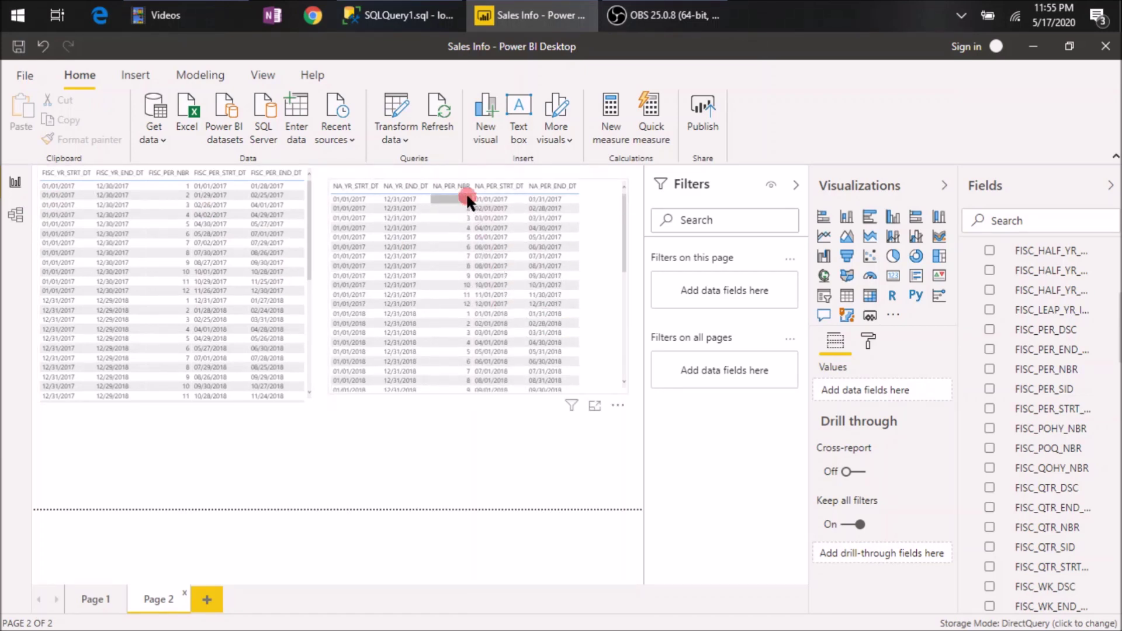
scroll(456, 281, down, 2)
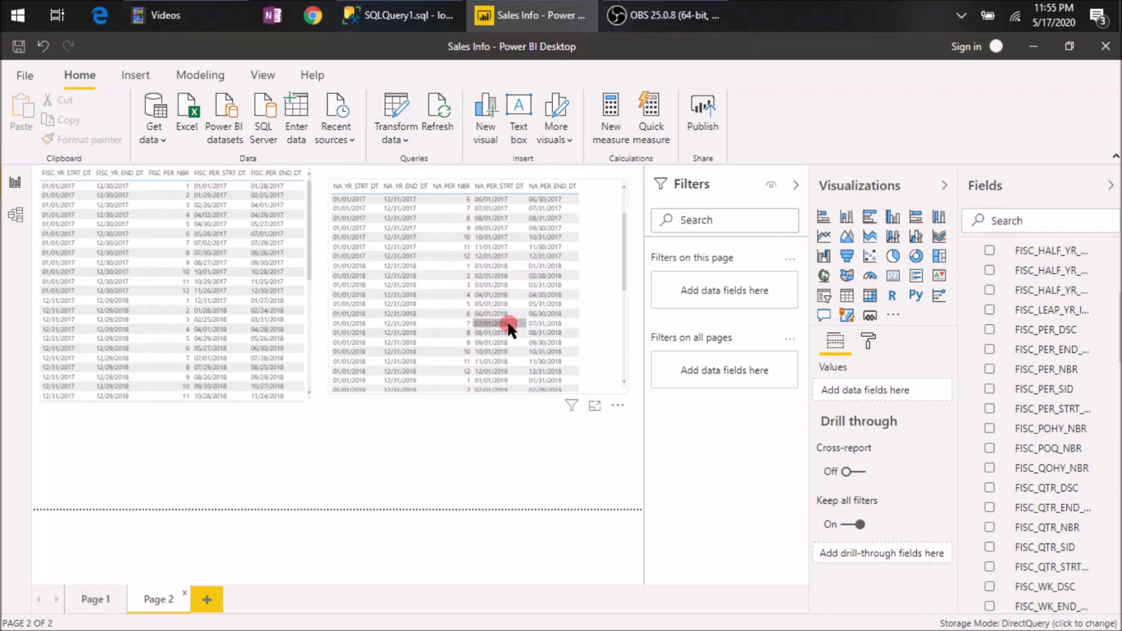
scroll(506, 320, down, 2)
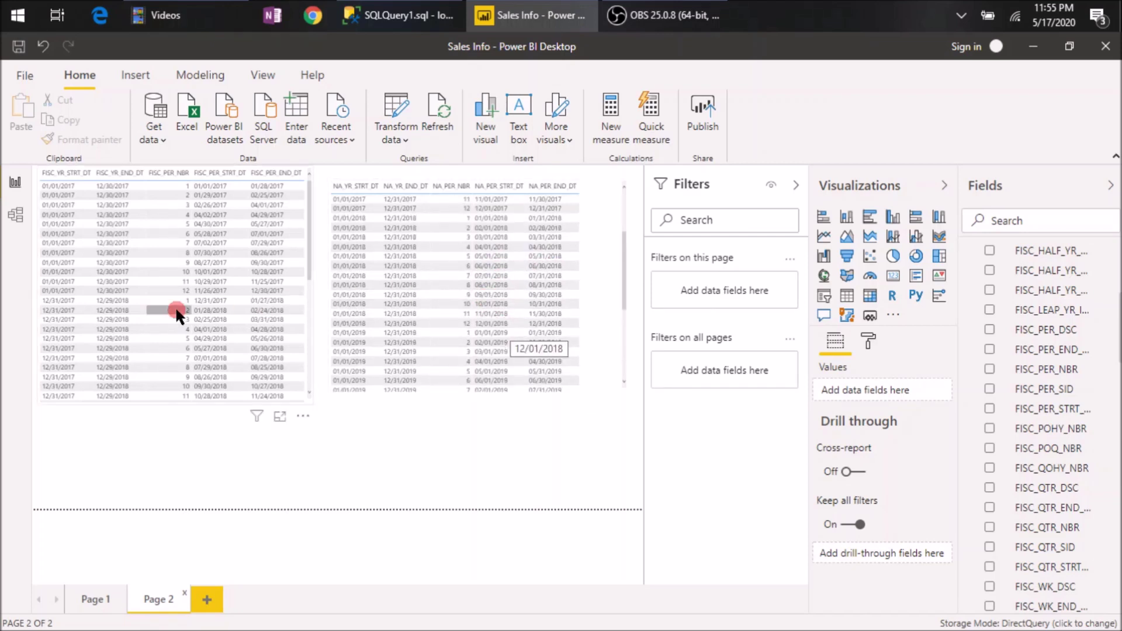
scroll(211, 303, down, 2)
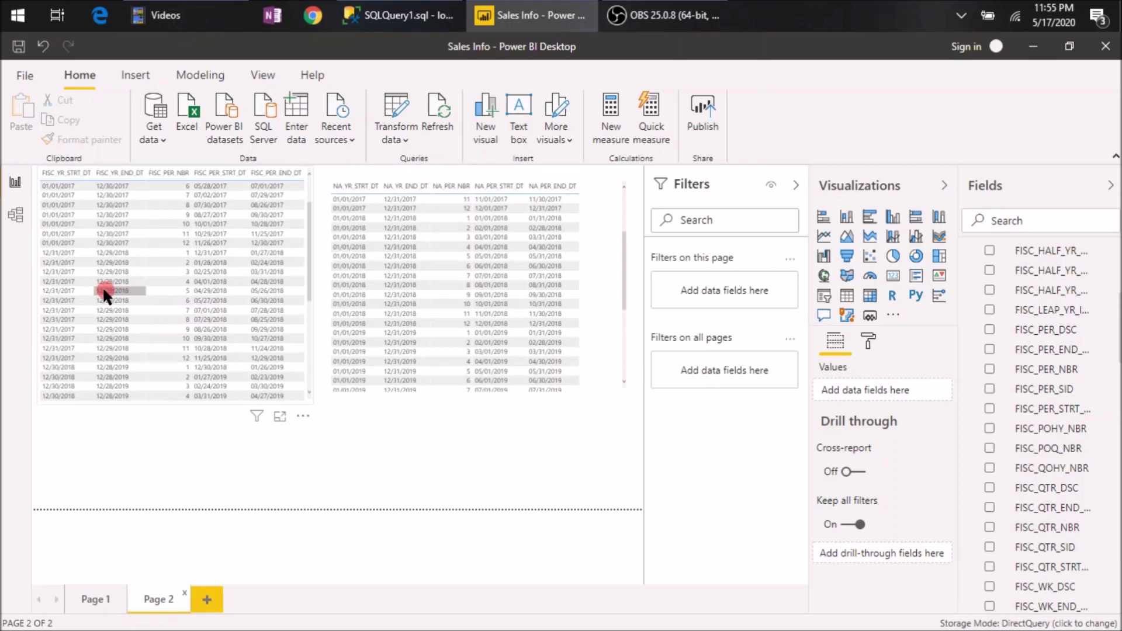
scroll(111, 289, down, 2)
scroll(94, 339, down, 2)
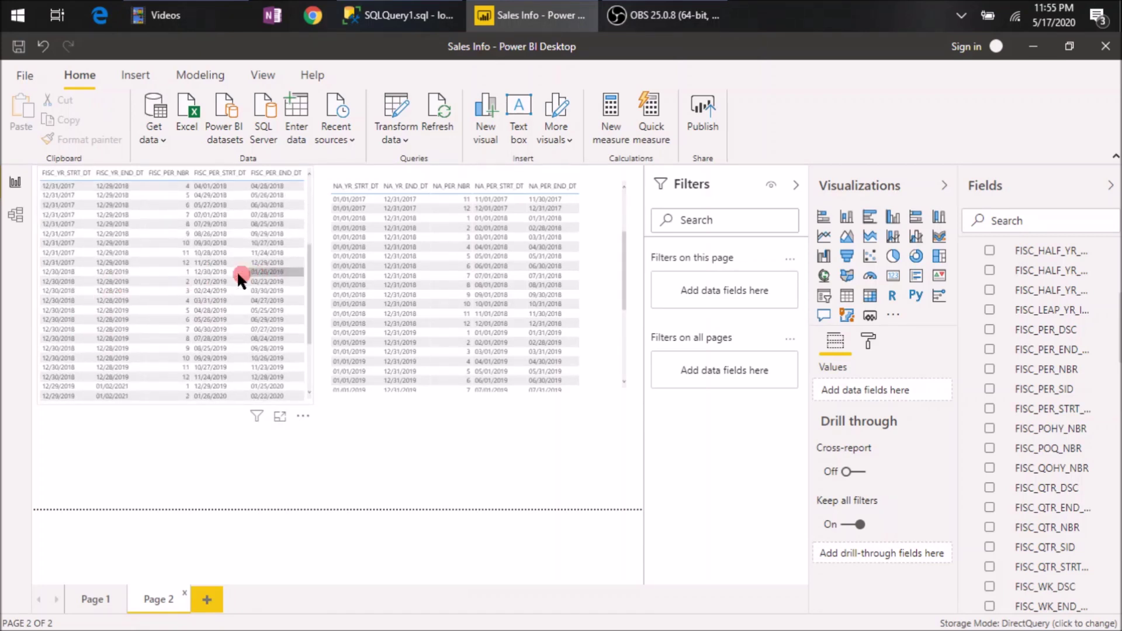
scroll(217, 269, up, 4)
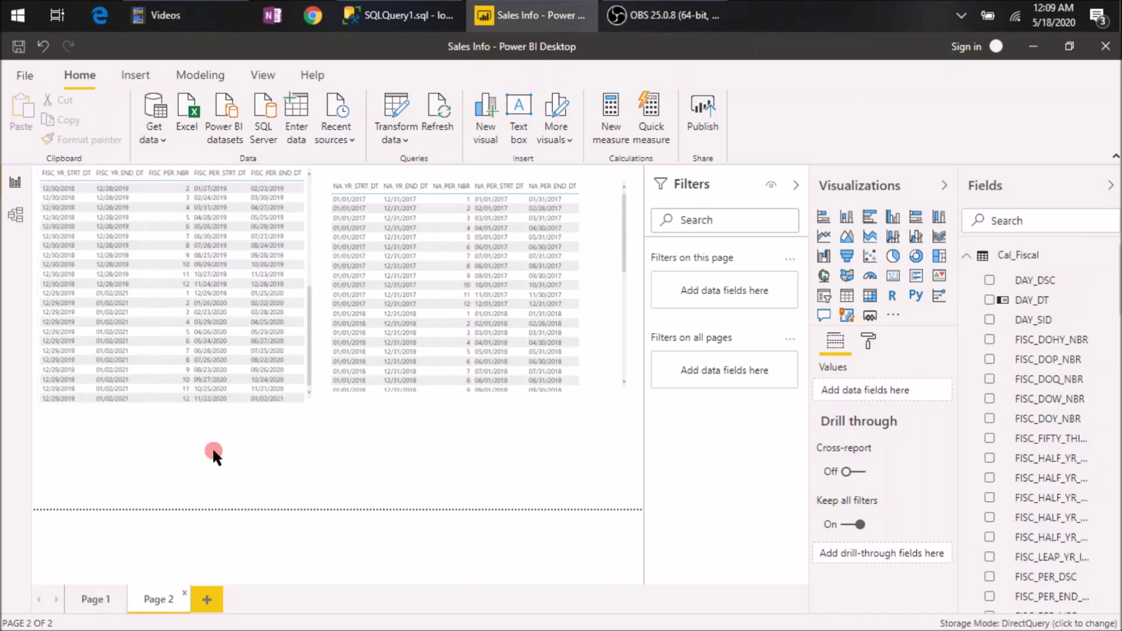
Step: Add Cal_Fiscal DAY_DT to the fiscal table after FISC_PER_SID, dating 201910 as 09/29/2019
click(101, 600)
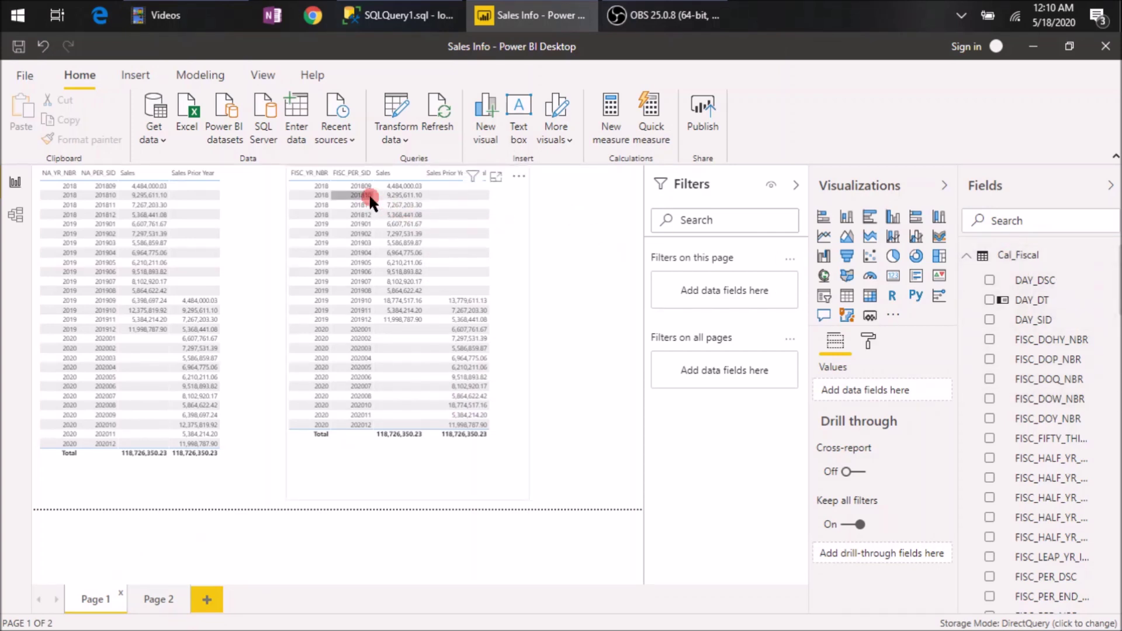
click(383, 213)
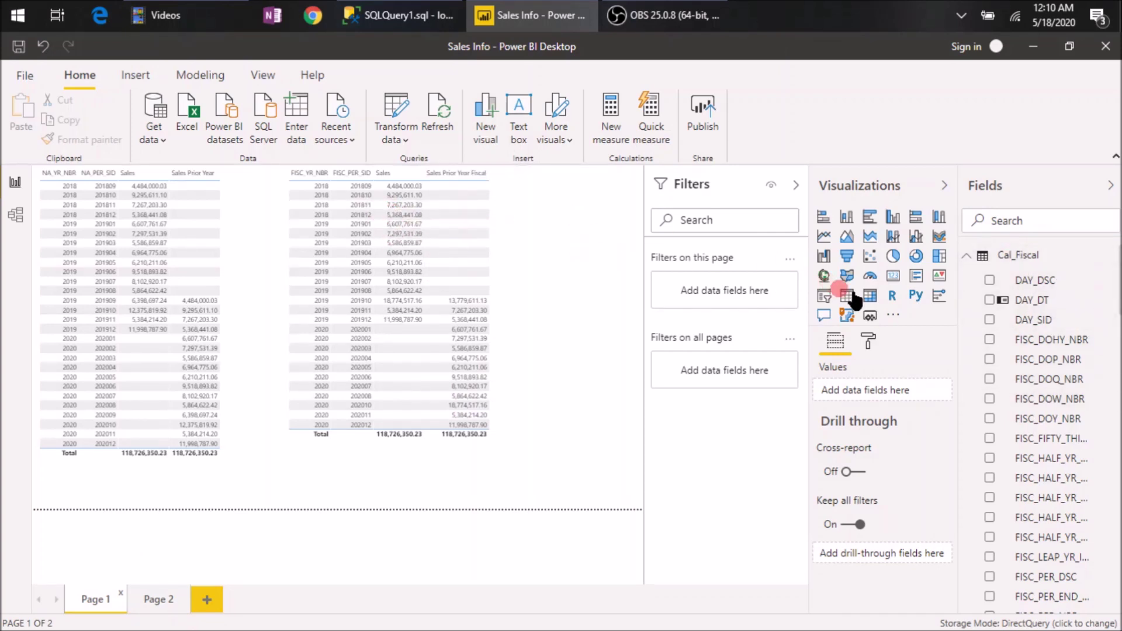
drag(1046, 300, 430, 290)
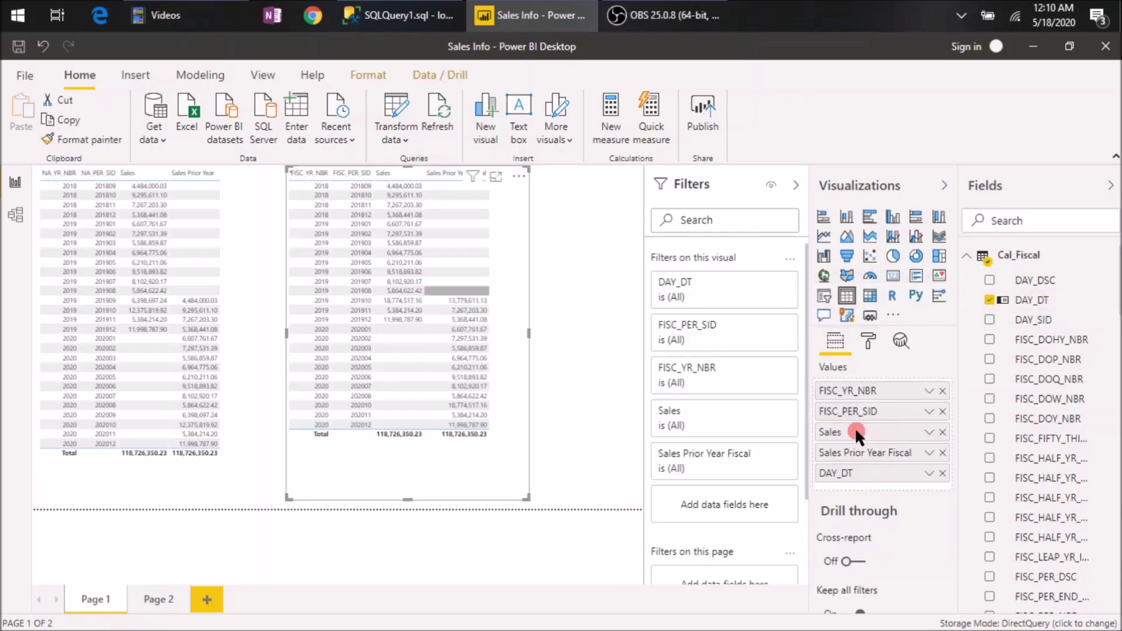
drag(870, 451, 870, 426)
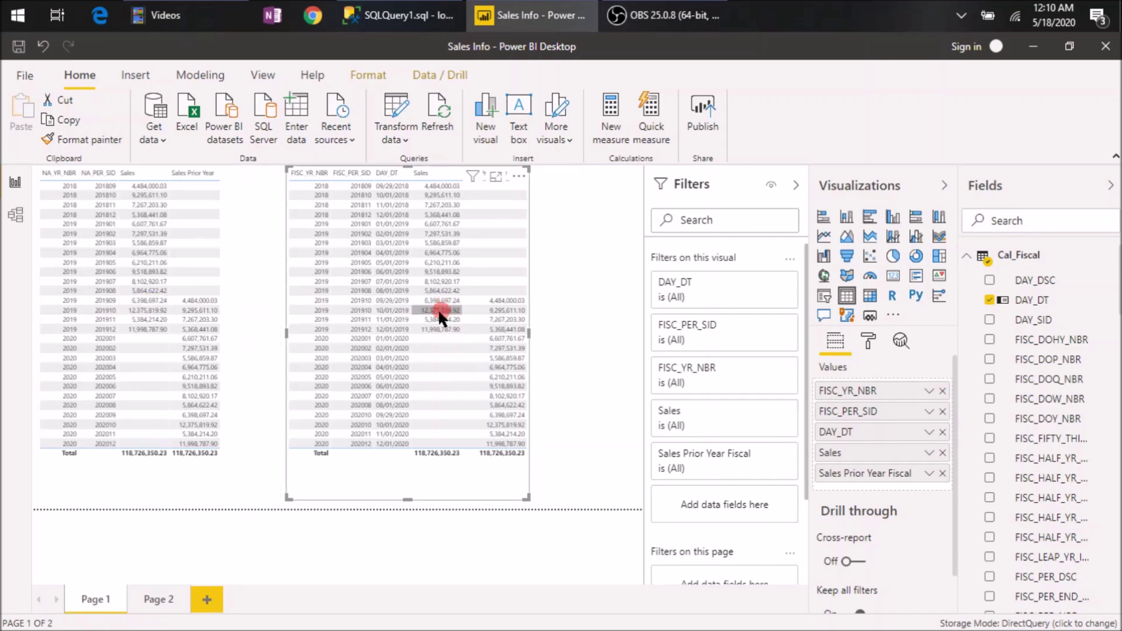
Step: Glance at Page 2's calendar table again, then go back to Page 1's sales tables
click(160, 598)
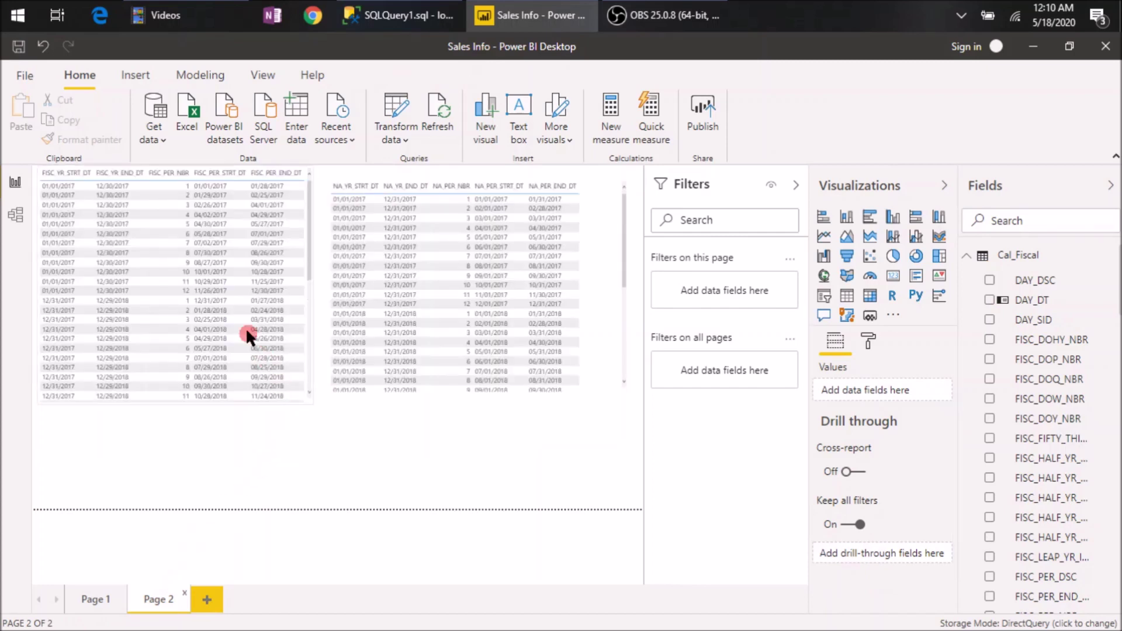
scroll(245, 326, down, 8)
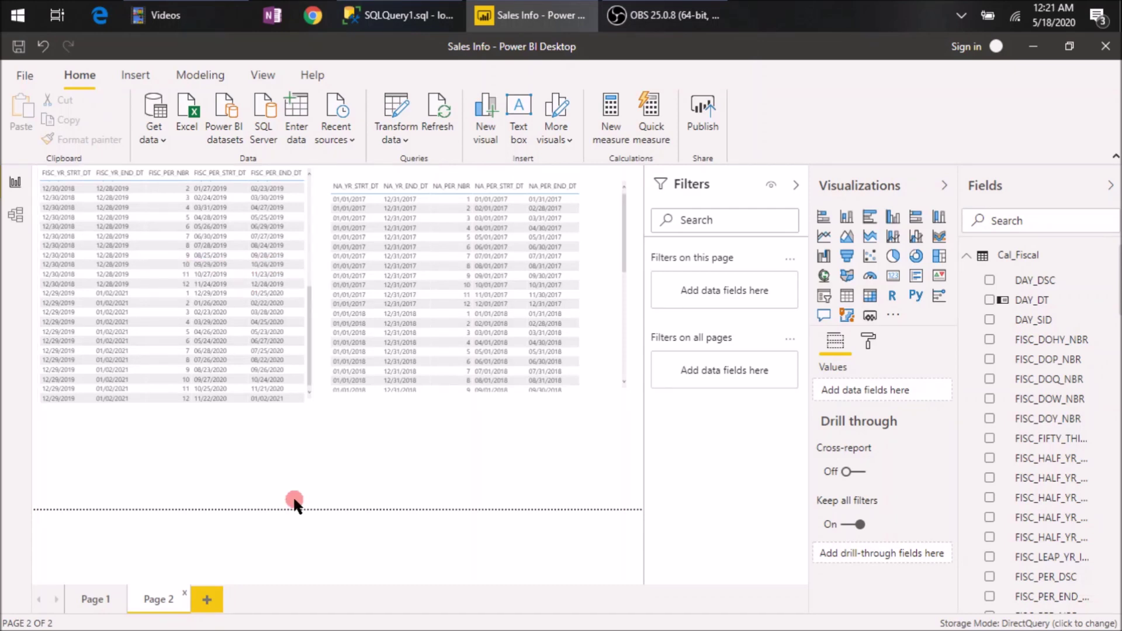
click(90, 596)
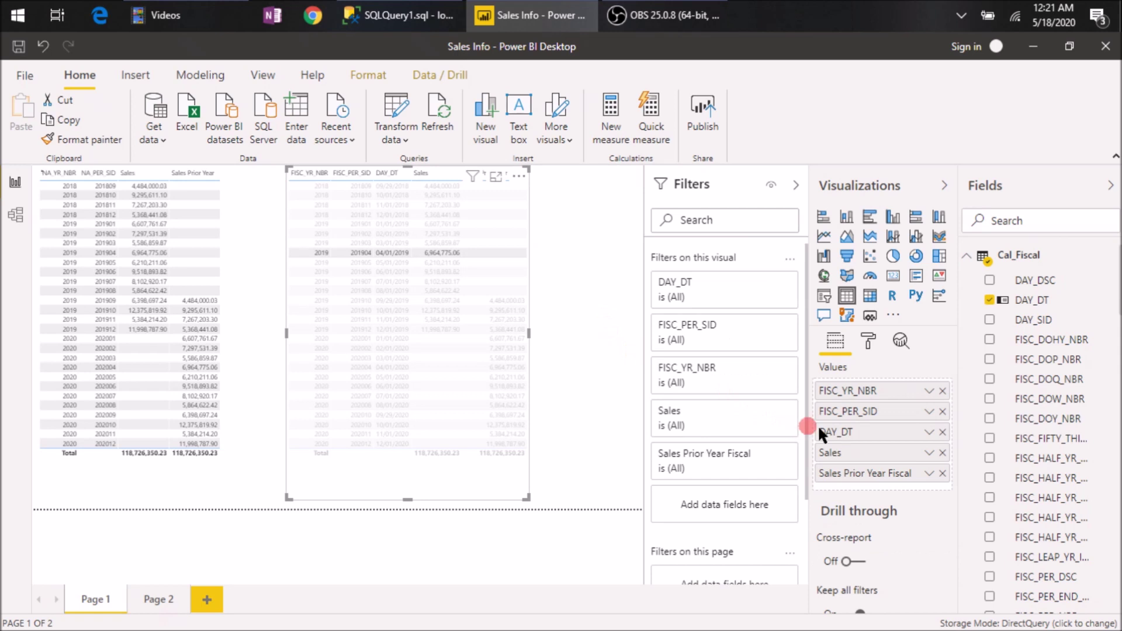
Step: Remove DAY_DT from the fiscal table's Values so rows show one per fiscal period, then deselect the row
drag(922, 432, 443, 292)
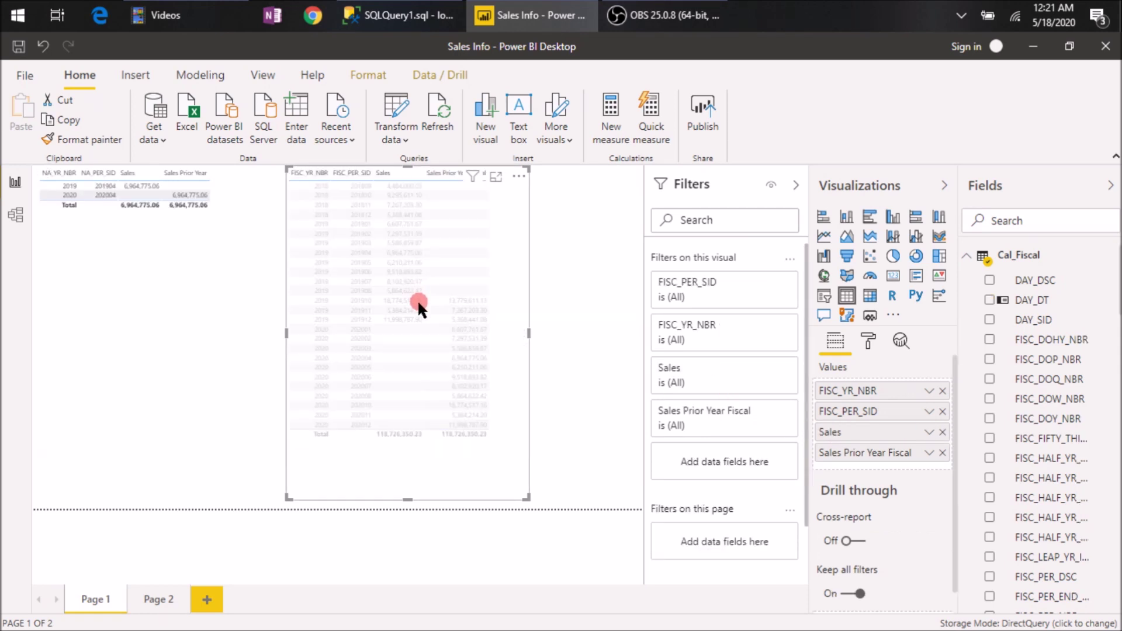
click(510, 261)
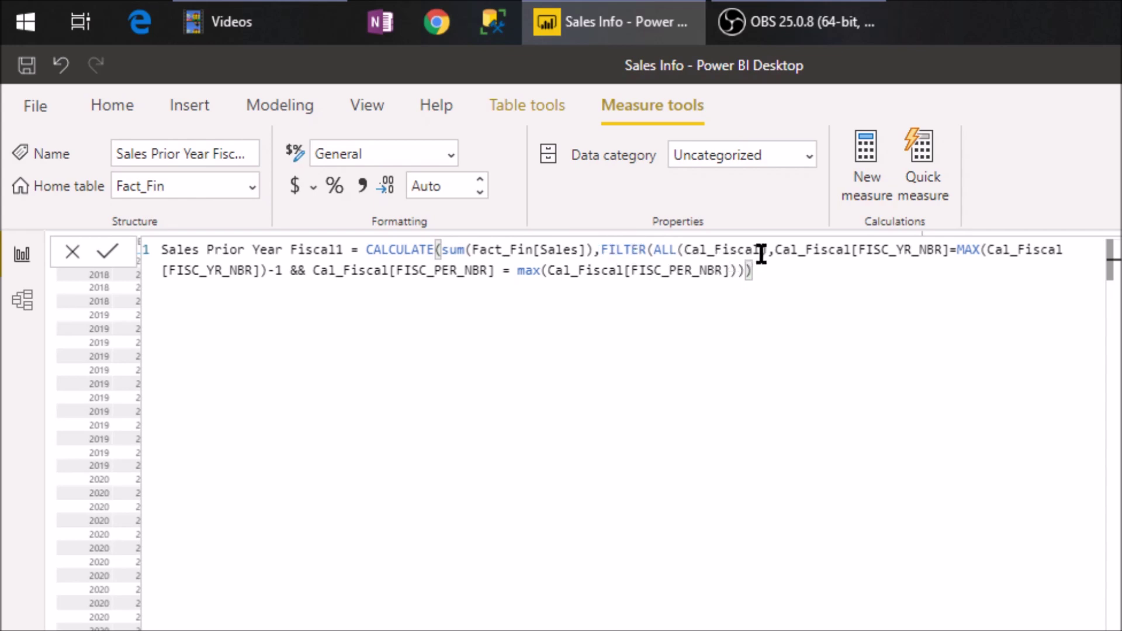
Step: Highlight ALL(Cal_Fiscal) and the ALL function in the Sales Prior Year Fiscal1 formula to examine them
drag(767, 252, 659, 258)
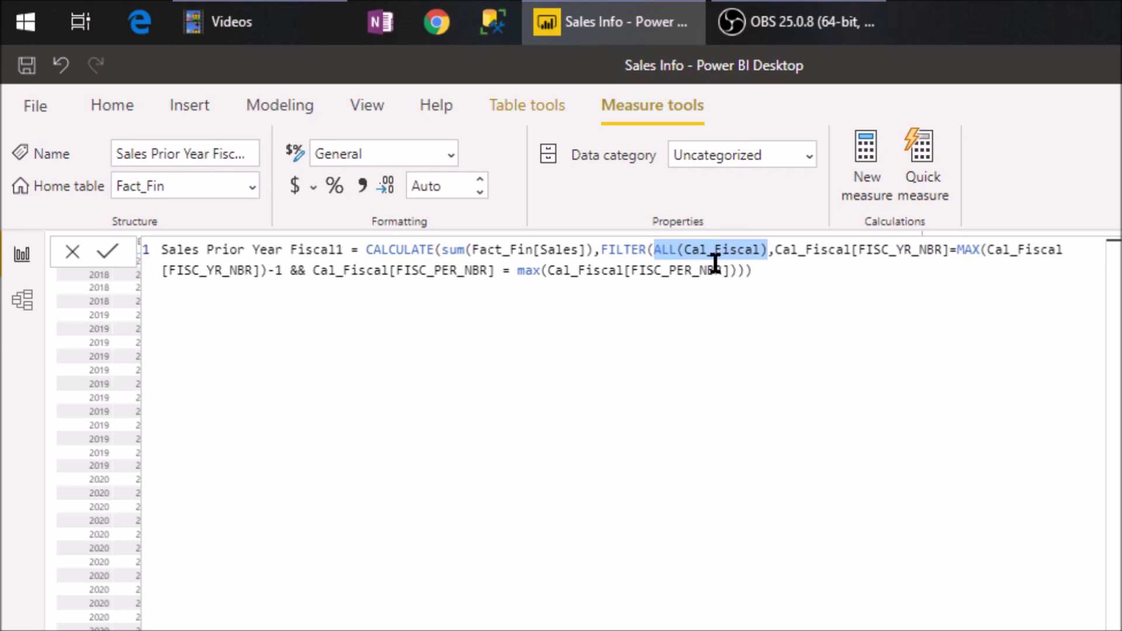
click(661, 251)
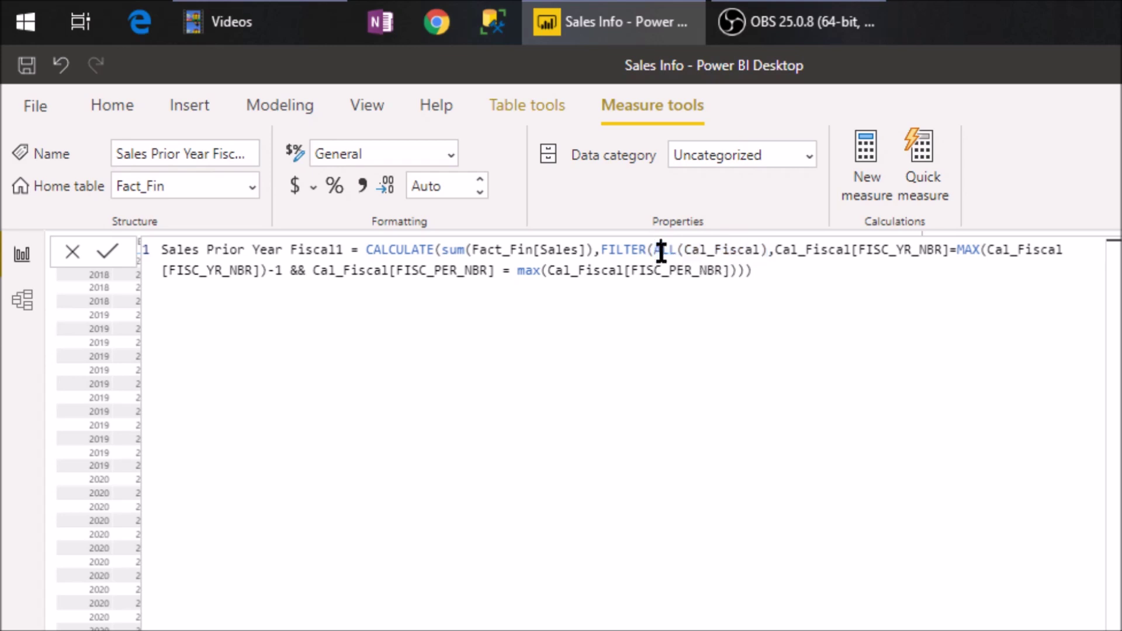
double_click(661, 252)
drag(766, 252, 658, 252)
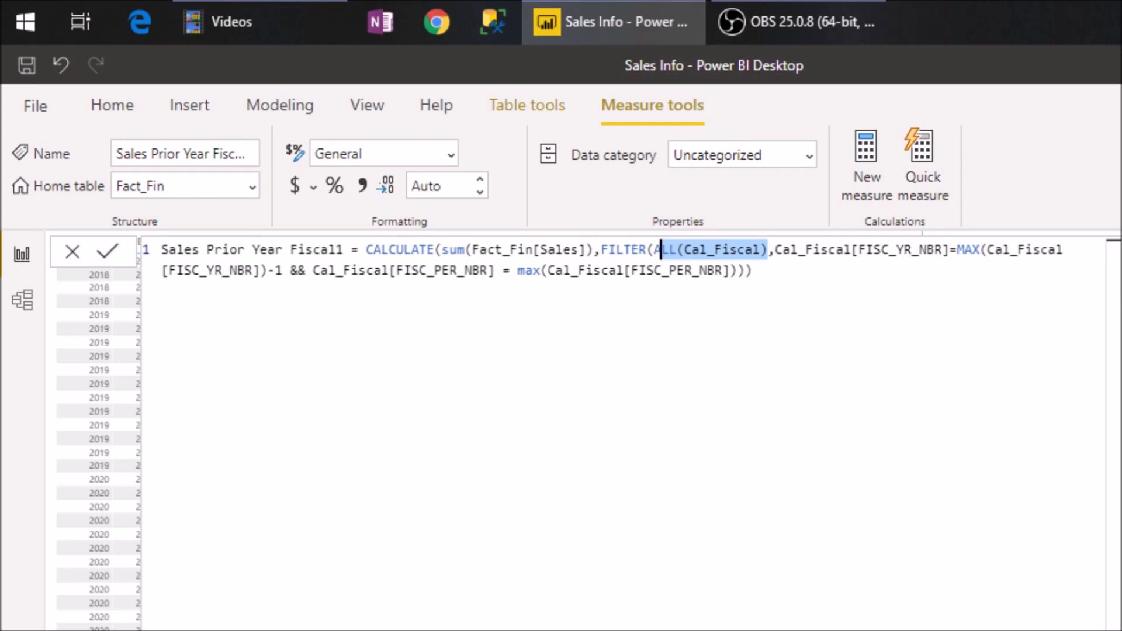
click(1100, 454)
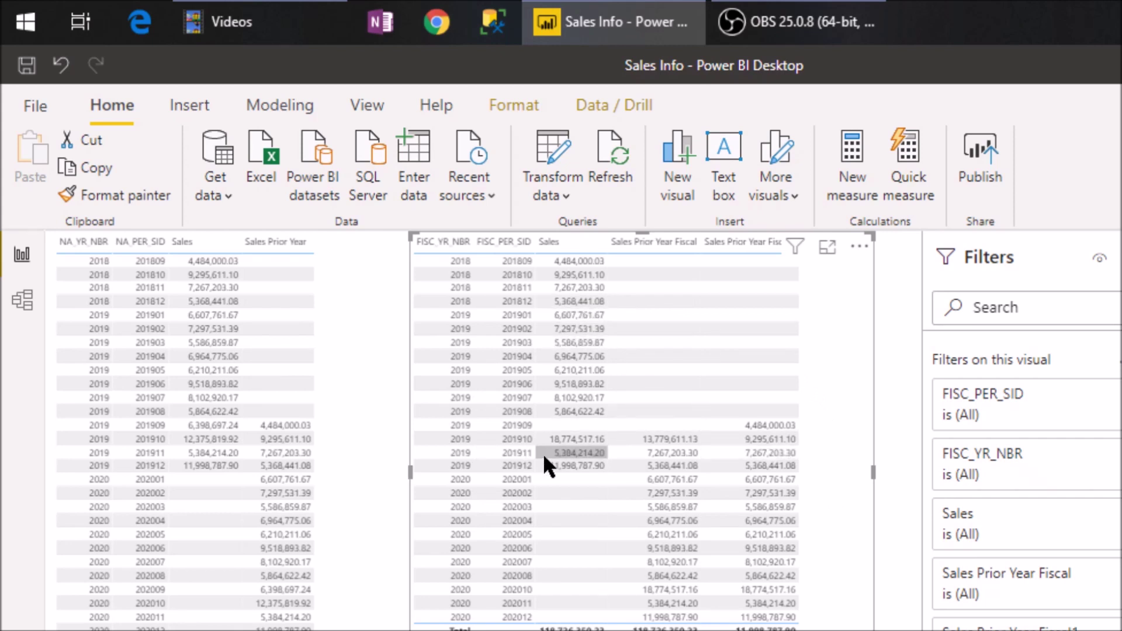
Step: Check the Sales Prior Year Fiscal1 column, whose total shows only 11,998,787.90
mouse_move(544, 458)
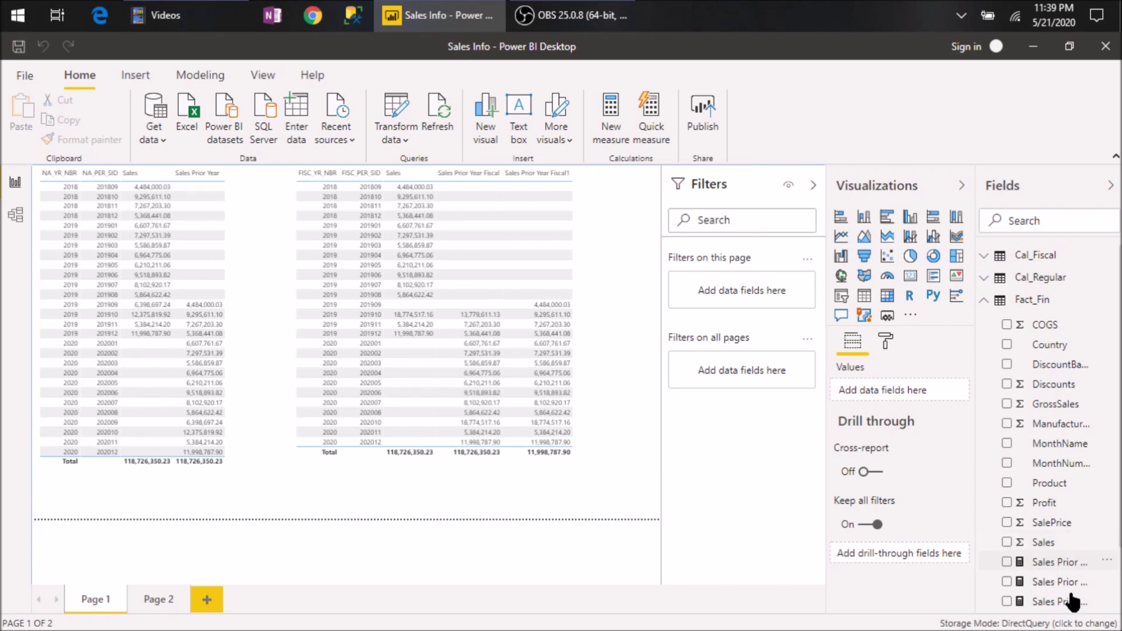
Step: Insert IF(HASONEVALUE(Cal_Fiscal[FISC_PER_NBR]), before the CALCULATE in Sales Prior Year Fiscal1
click(1058, 602)
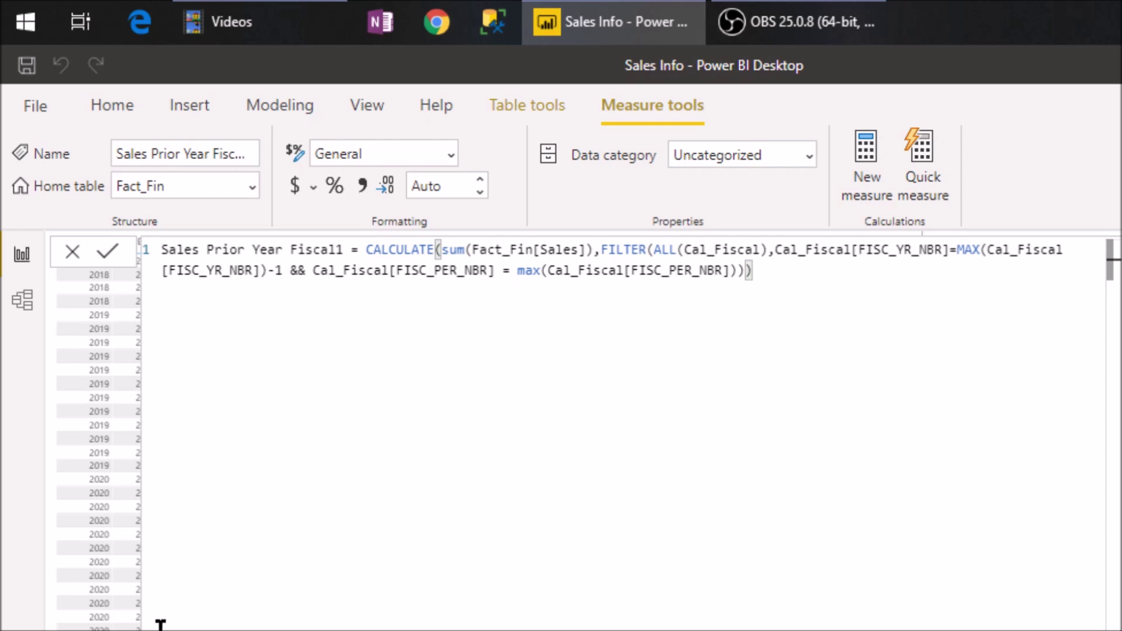
click(365, 250)
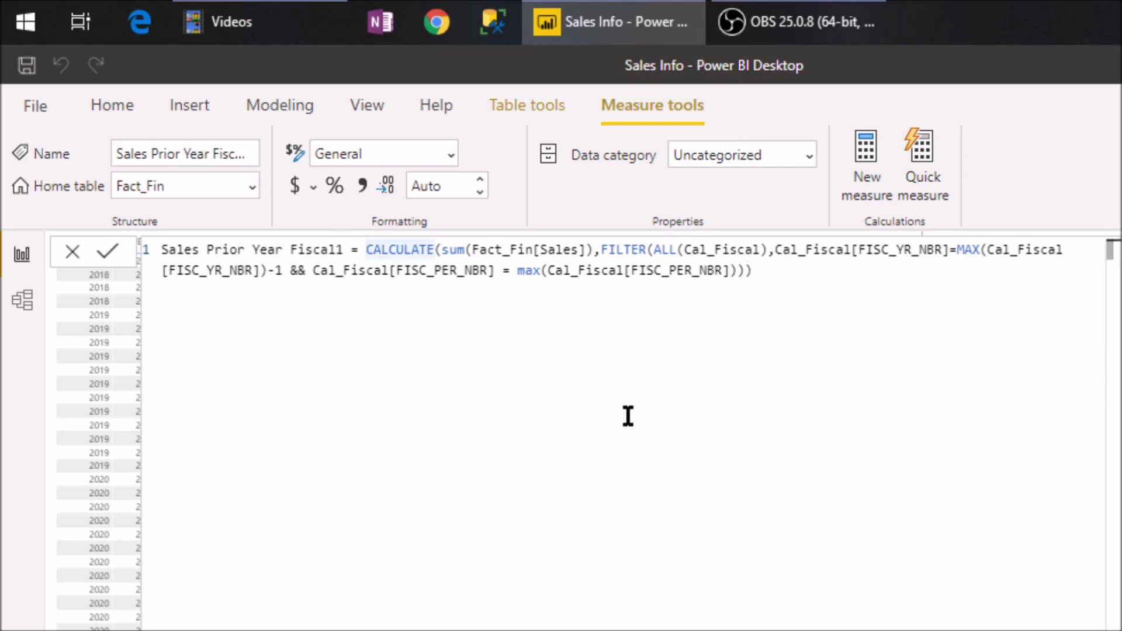
text(IF()
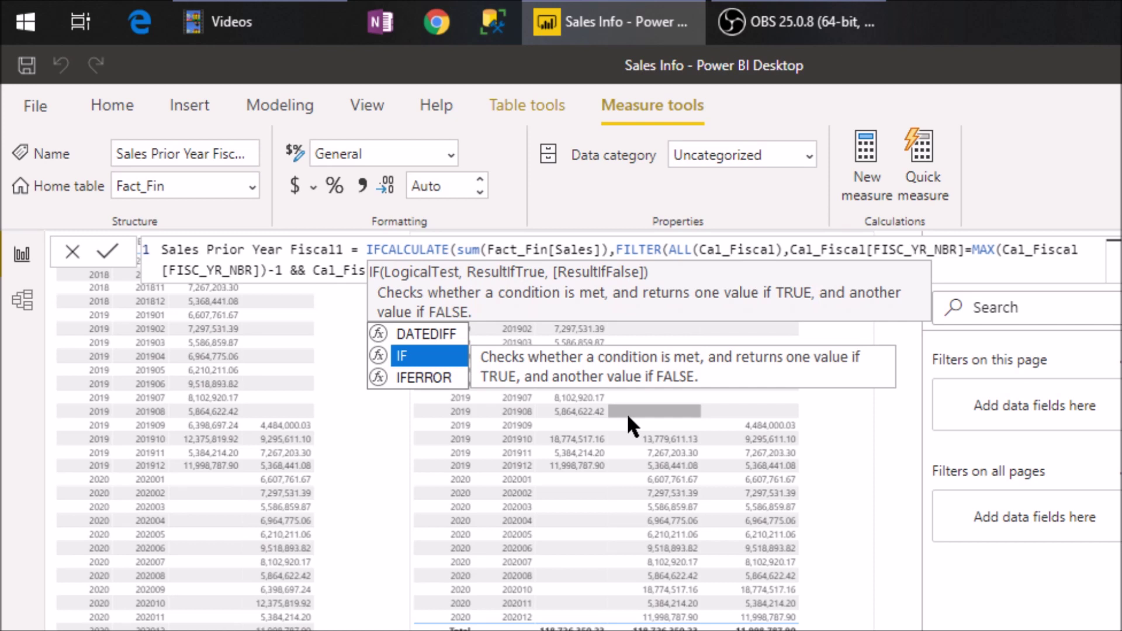
text(has)
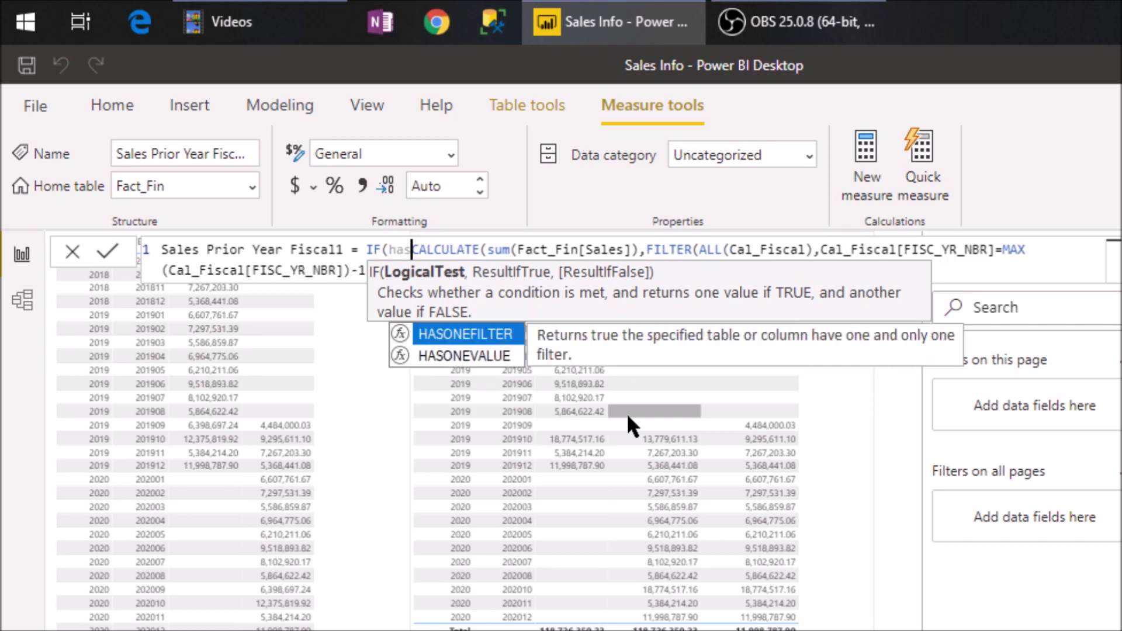
key(Down)
key(Tab)
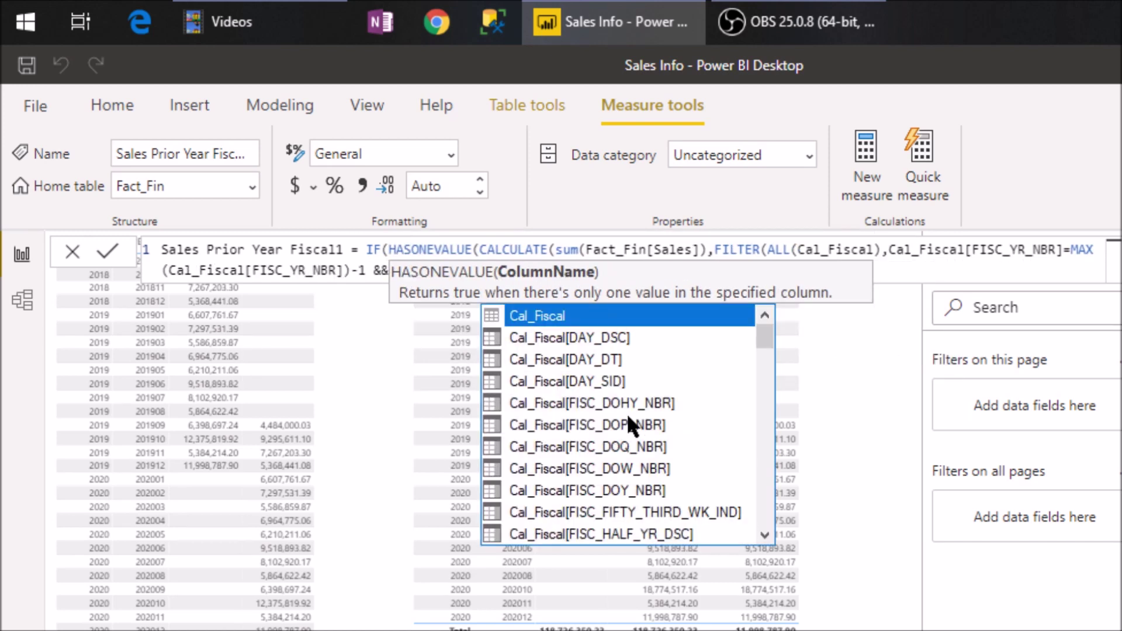
text(fisc_)
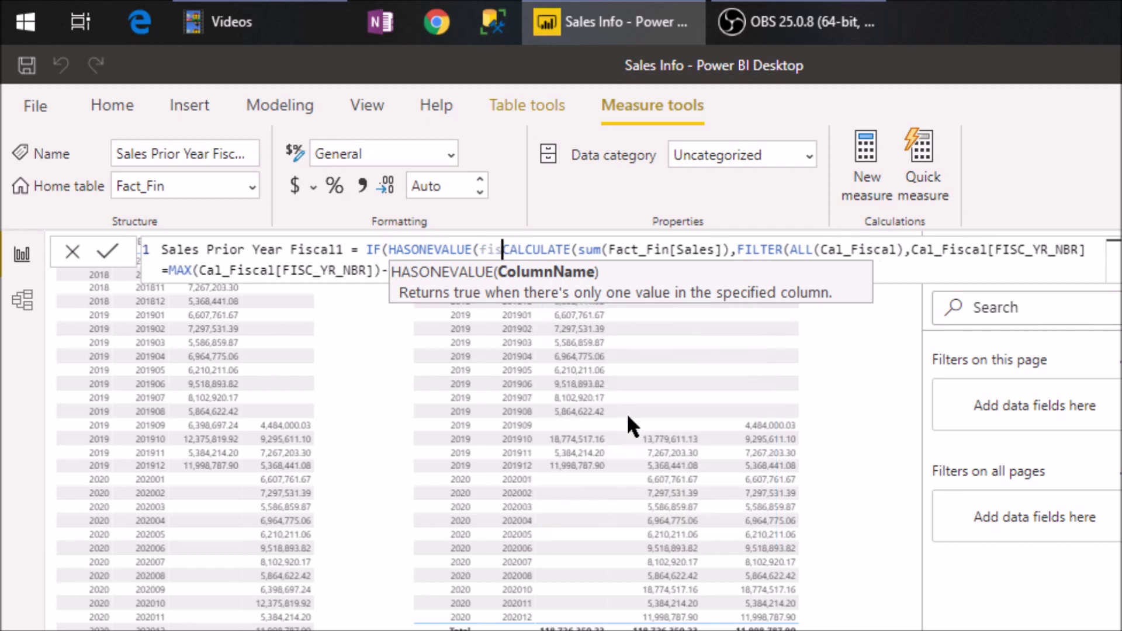
text(per)
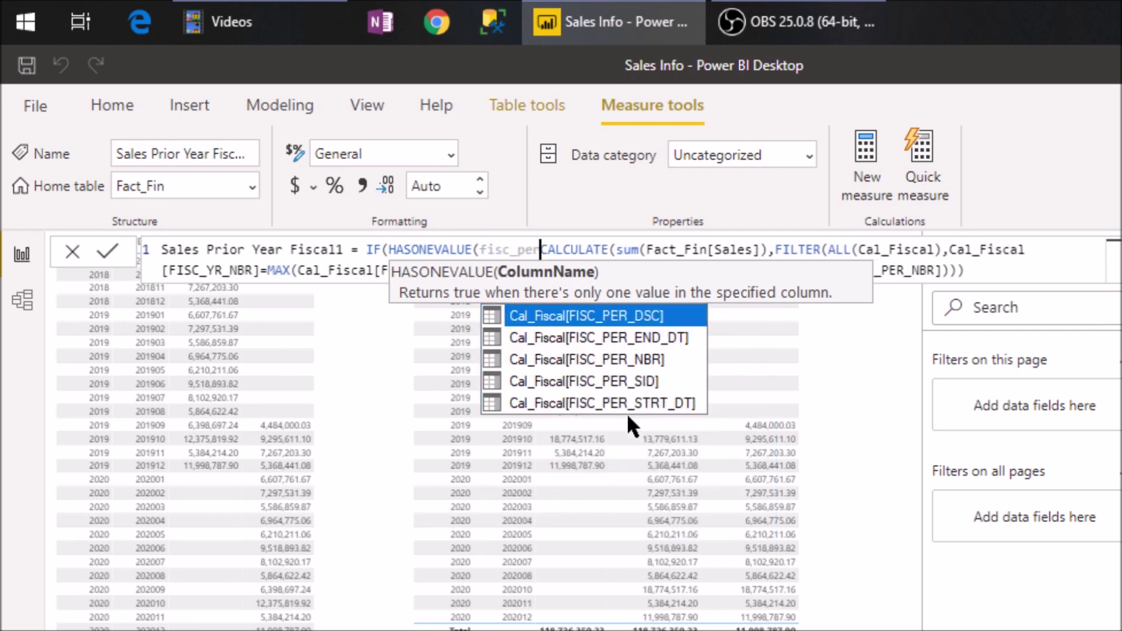
key(Down)
key(Down)
key(Tab)
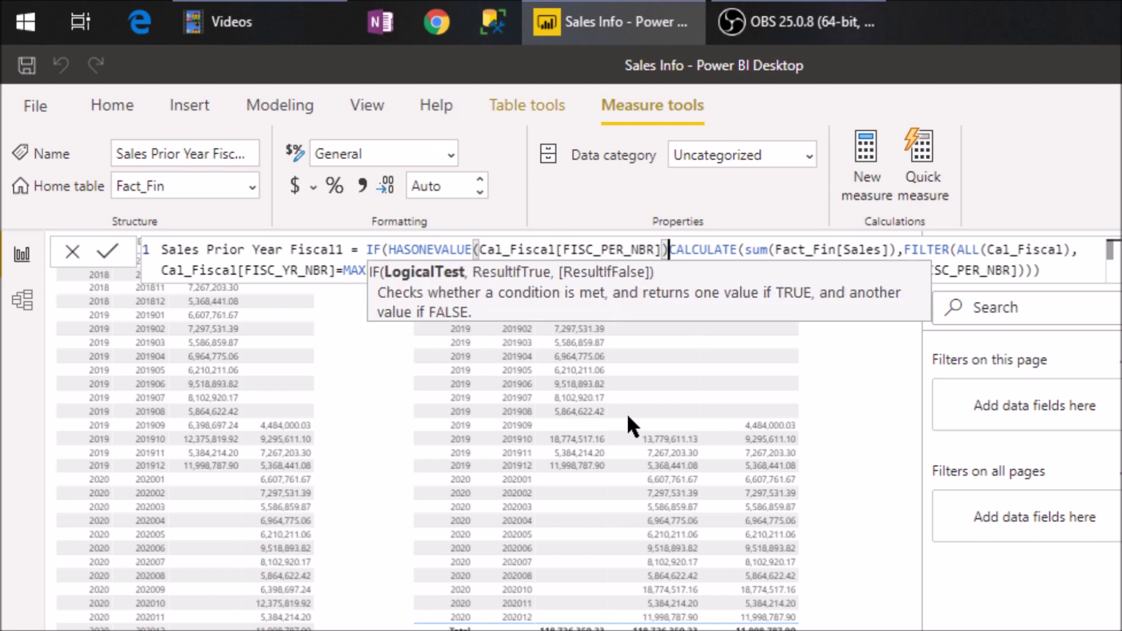
text(),)
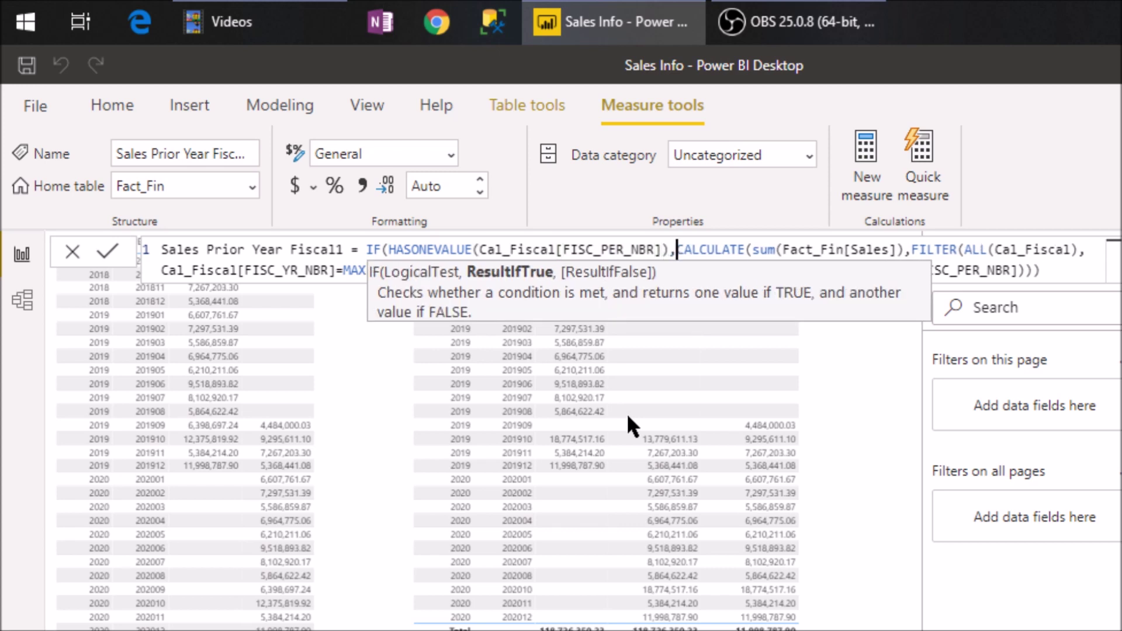
Step: Add CALCULATE(SUM(Fact_Fin[Sales])) as the else branch and close the IF
click(1054, 270)
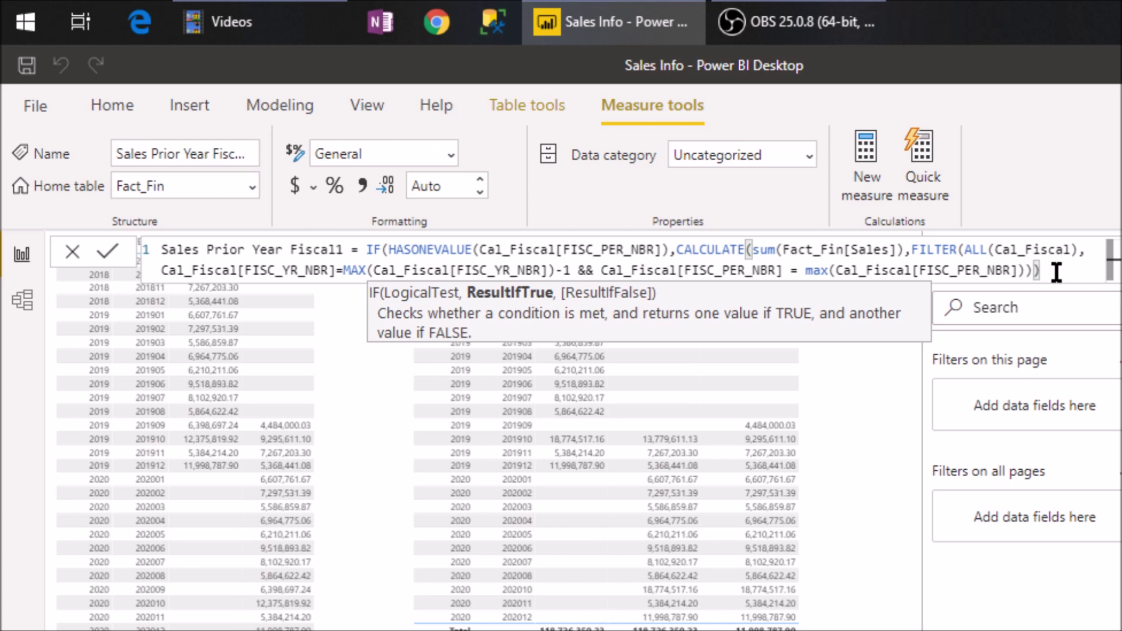
text(,)
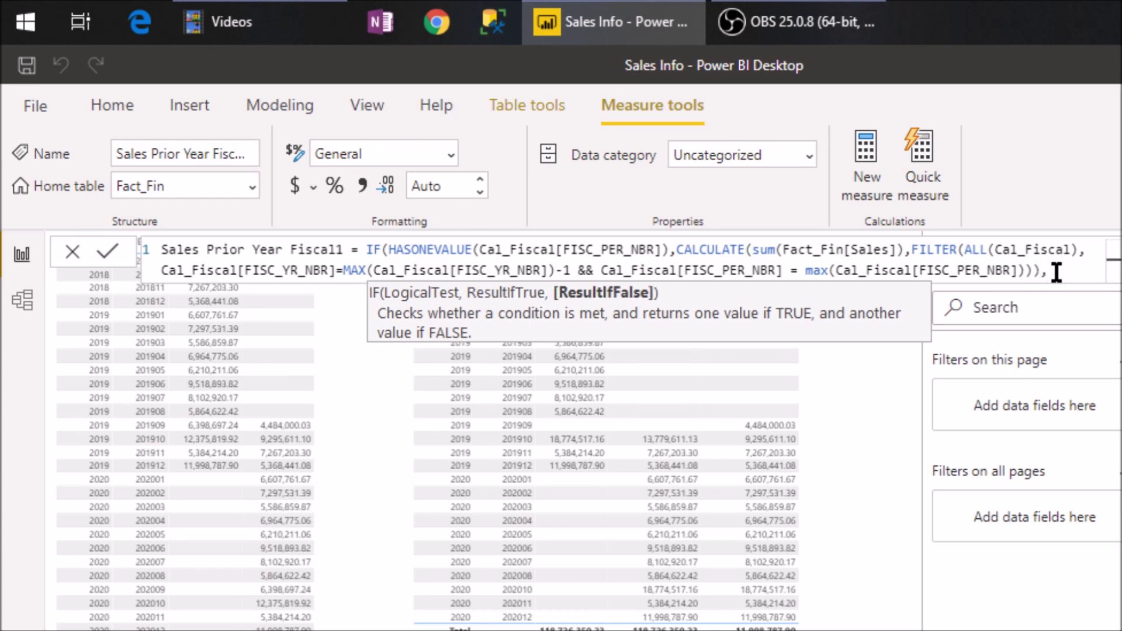
text(cal)
key(Tab)
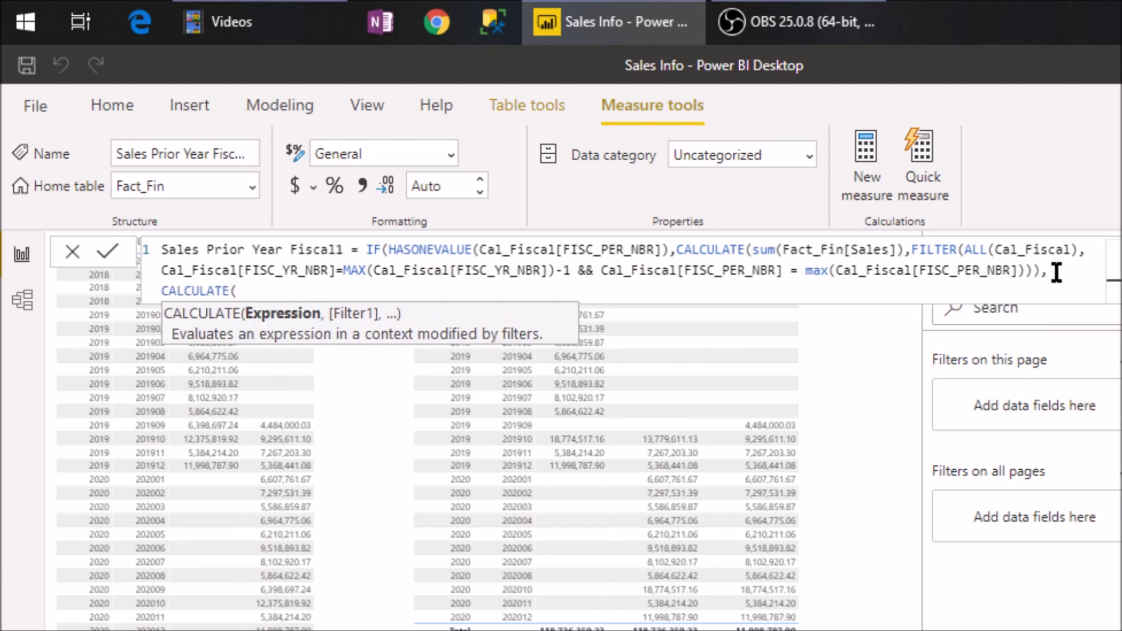
text(sum()
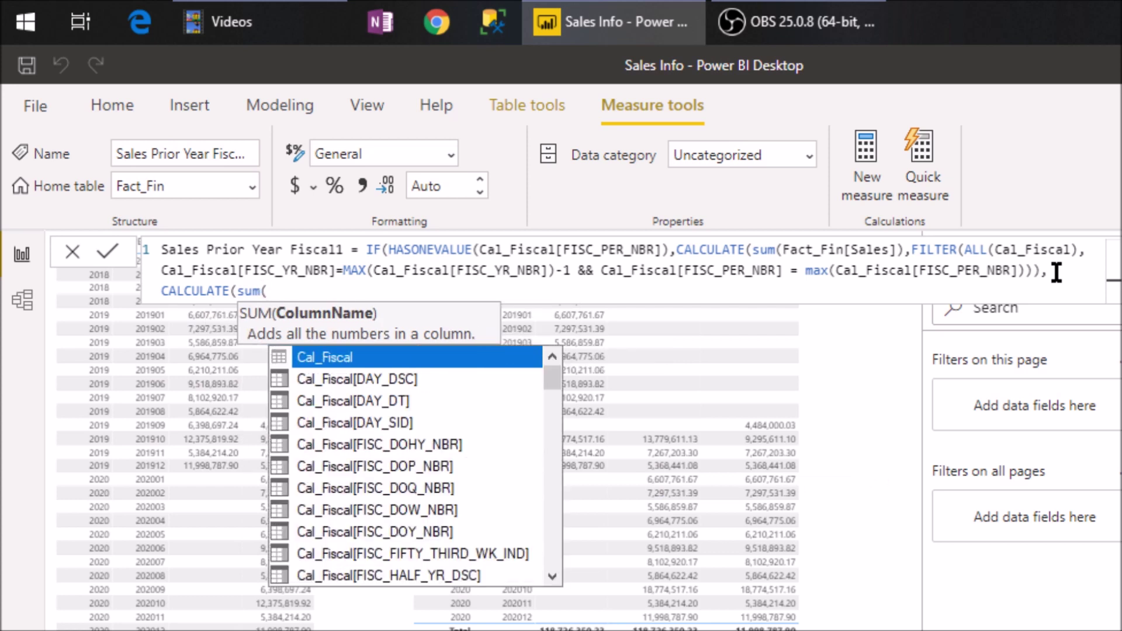
text(sal)
key(Up)
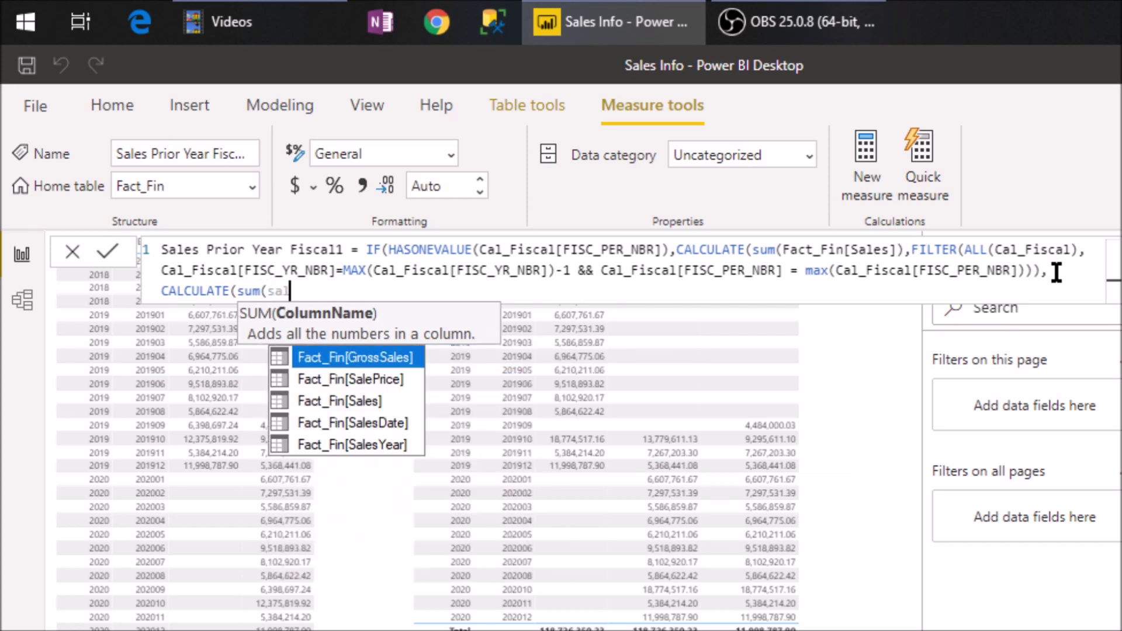
key(Down)
key(Down)
key(Tab)
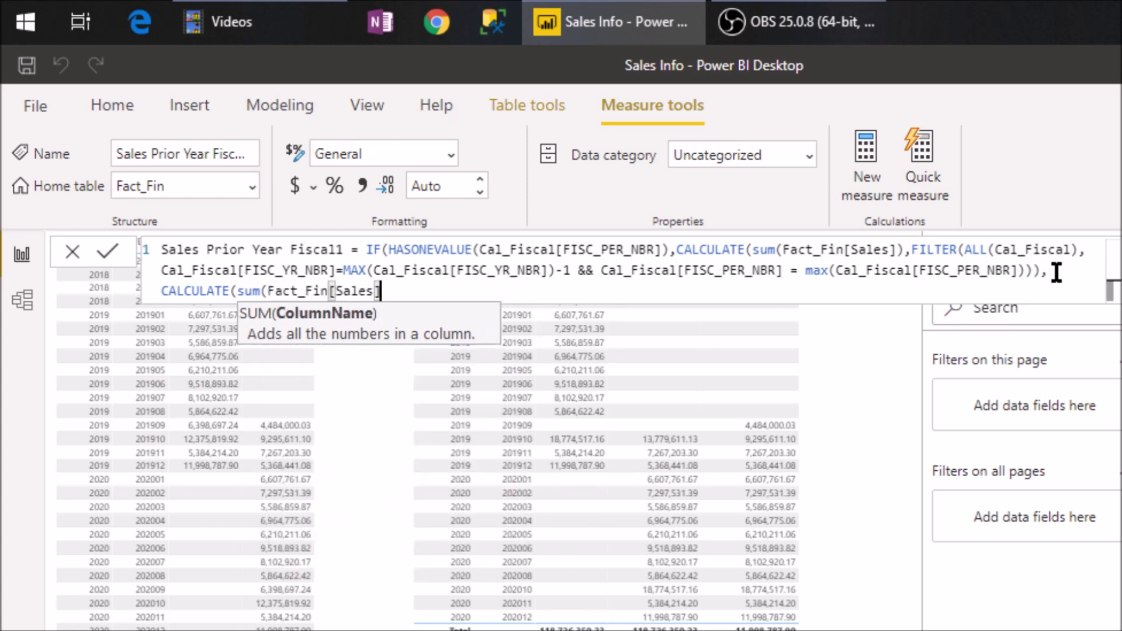
text())))
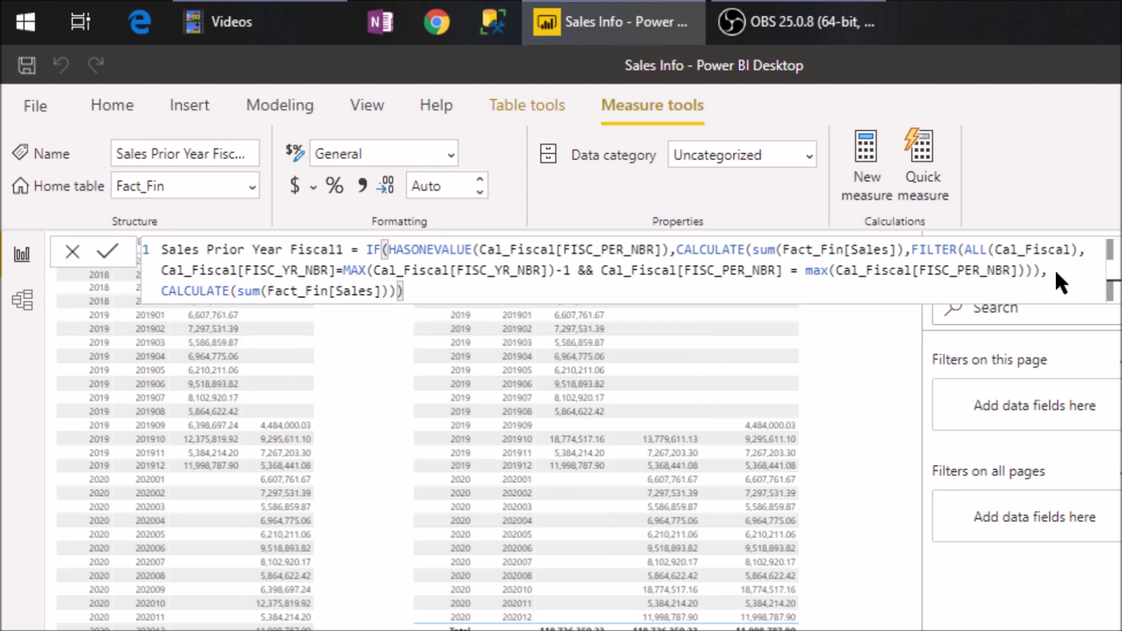
Step: Commit the revised measure so the Sales Prior Year Fiscal1 total reads 118,726,350.23
key(Return)
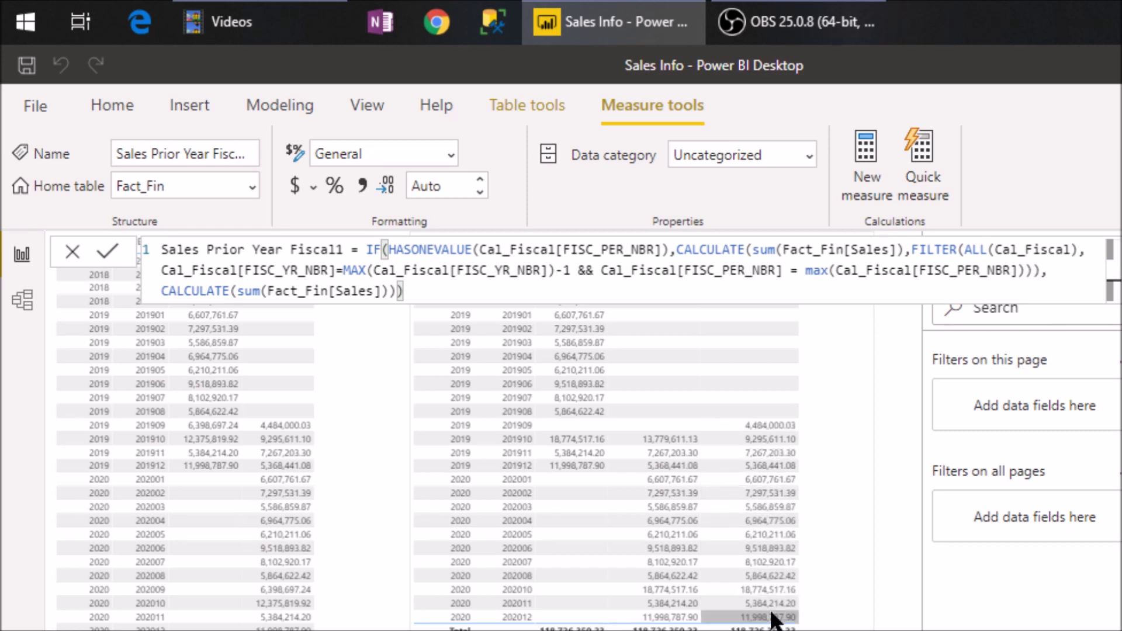
click(901, 626)
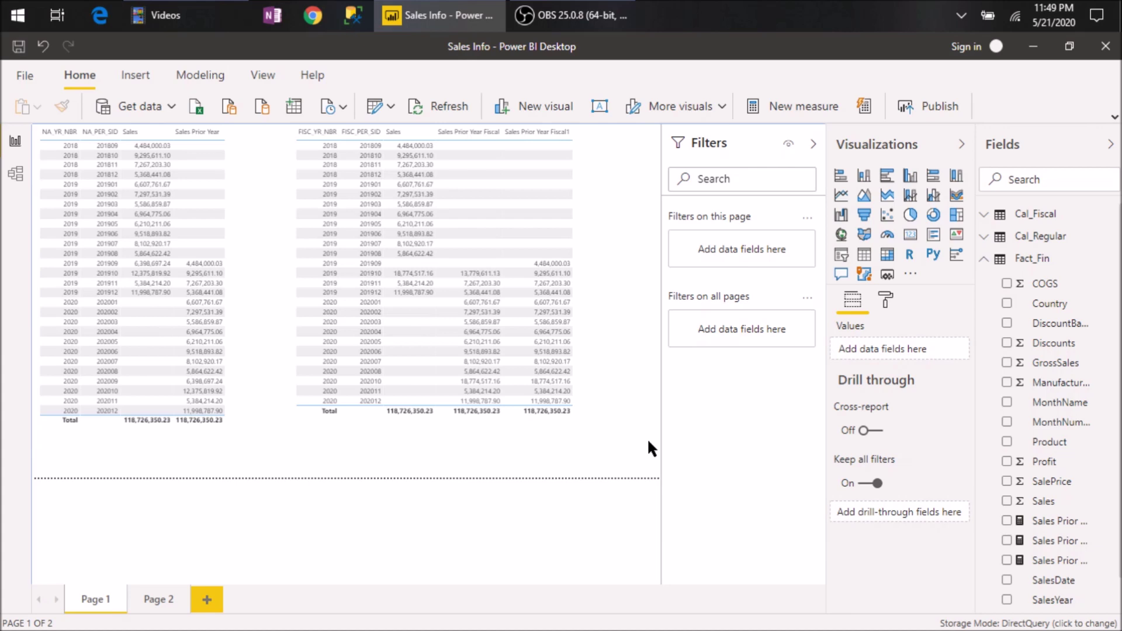